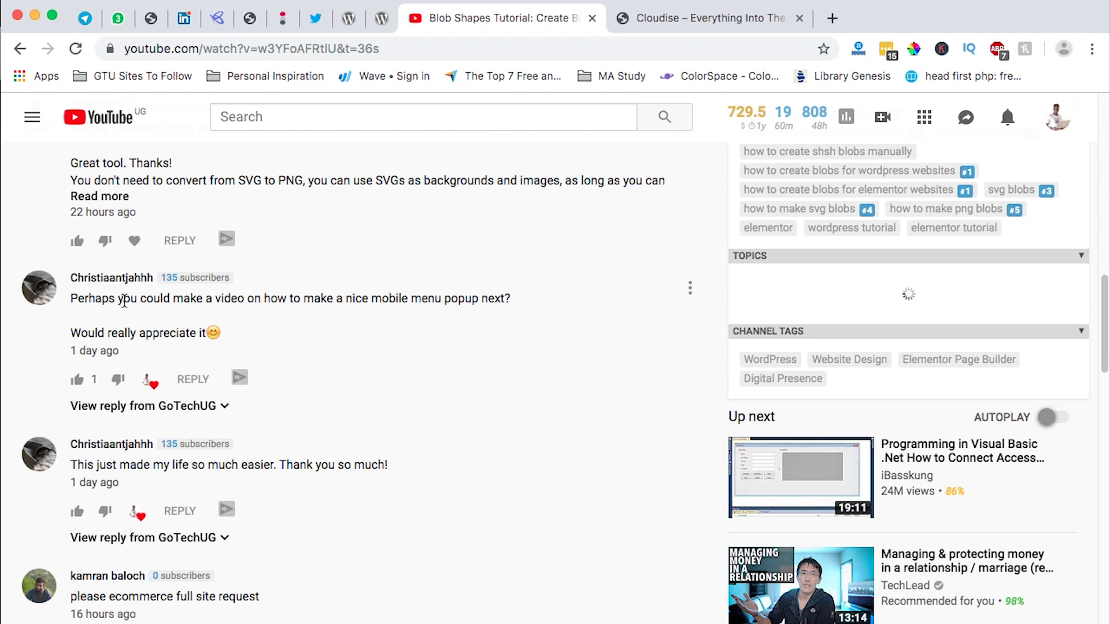
# - Highlight the viewer comment requesting a mobile menu popup, then switch to the Cloudise demo site
pyautogui.moveTo(388, 299); pyautogui.dragTo(458, 298)
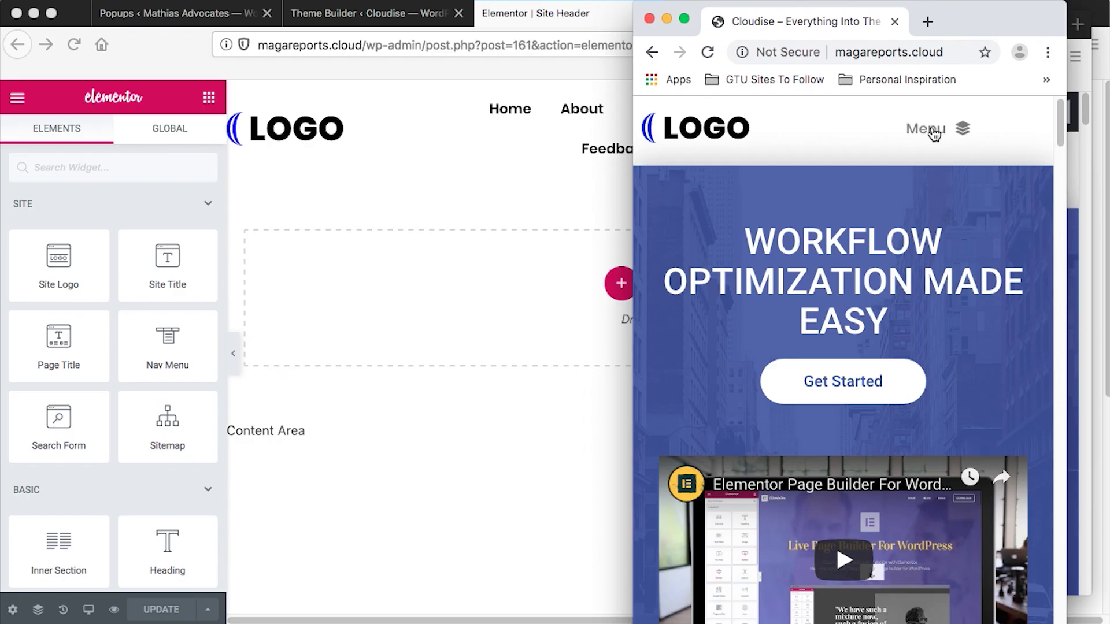
pyautogui.click(932, 128)
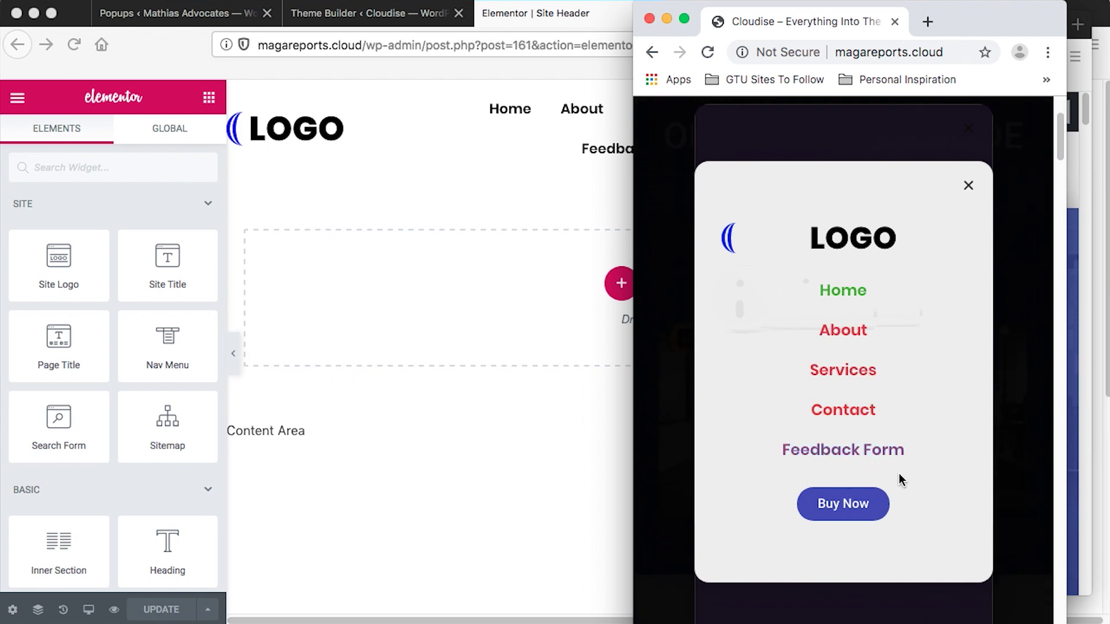
# - Close the Cloudise mobile popup menu and return to the WordPress Theme Builder
pyautogui.click(970, 185)
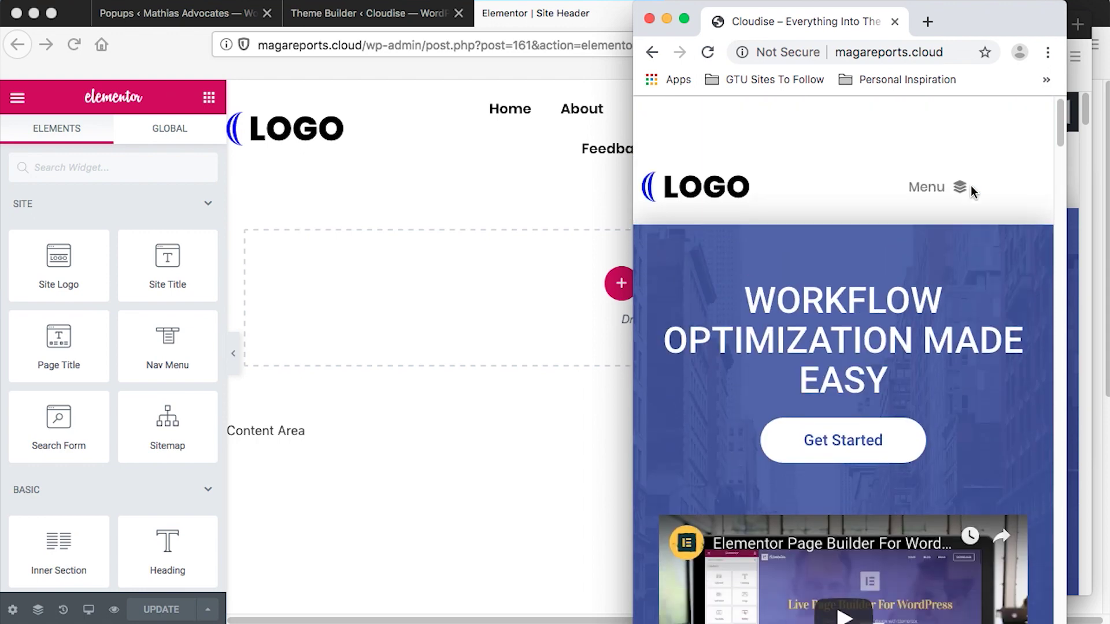
pyautogui.click(341, 16)
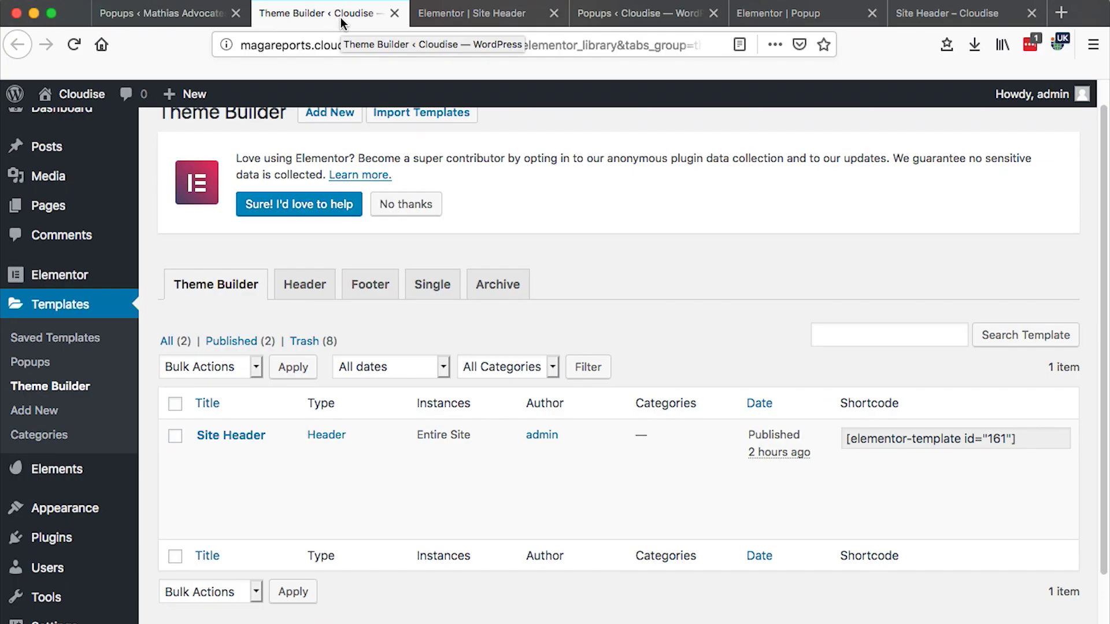
# - Filter Theme Builder to Header templates, then open 'Elementor | Site Header' in the editor
pyautogui.hotkey('ctrl', 'Tab')
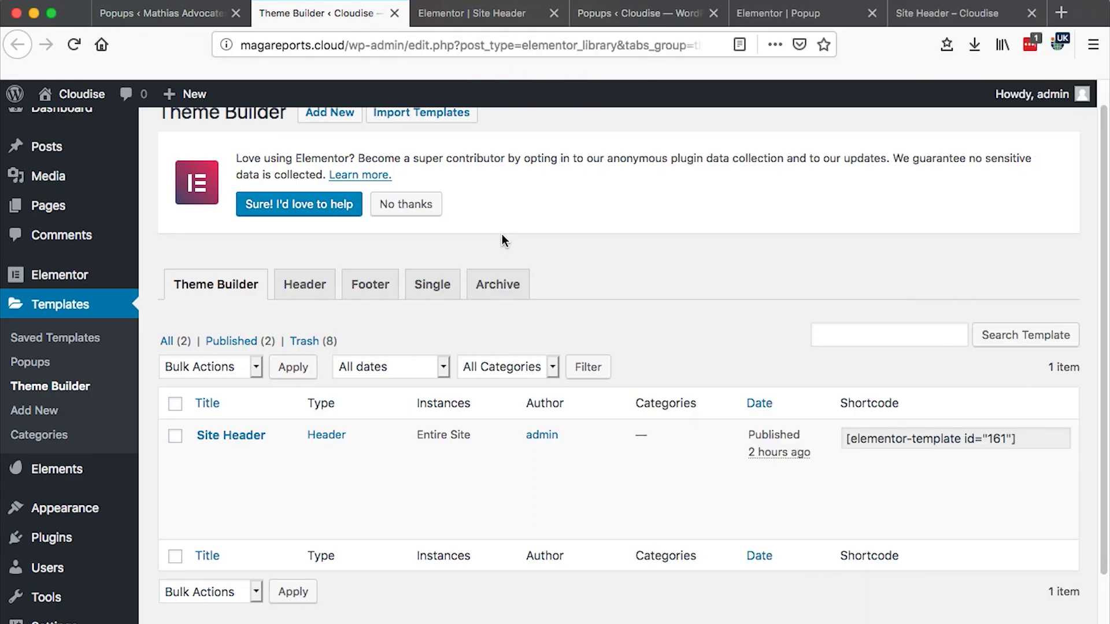
pyautogui.scroll(-2, 503, 240)
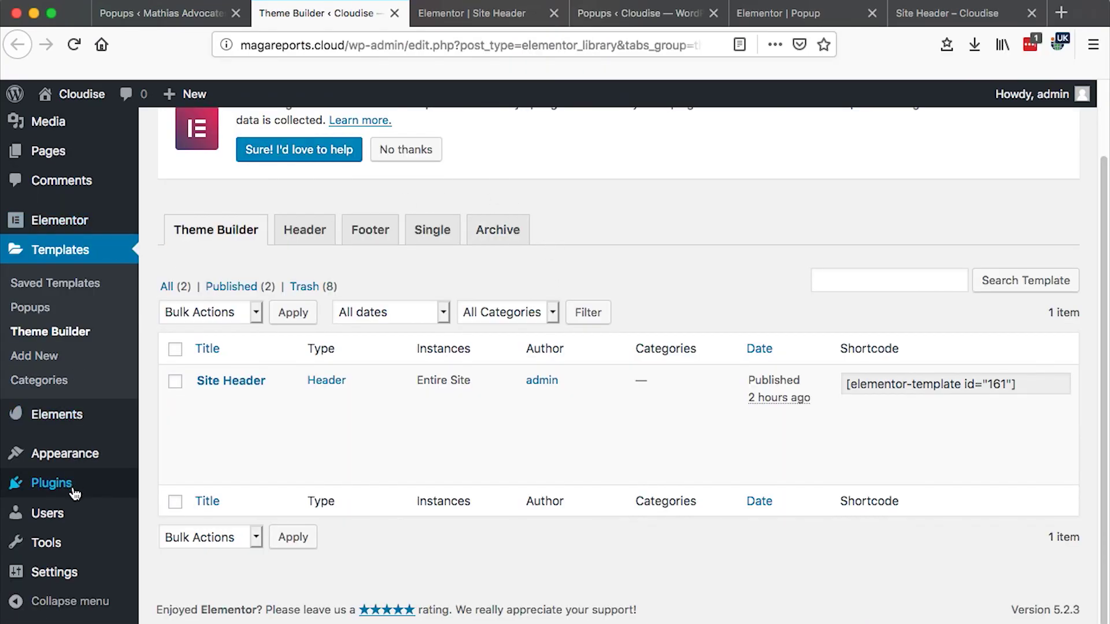
pyautogui.moveTo(78, 484)
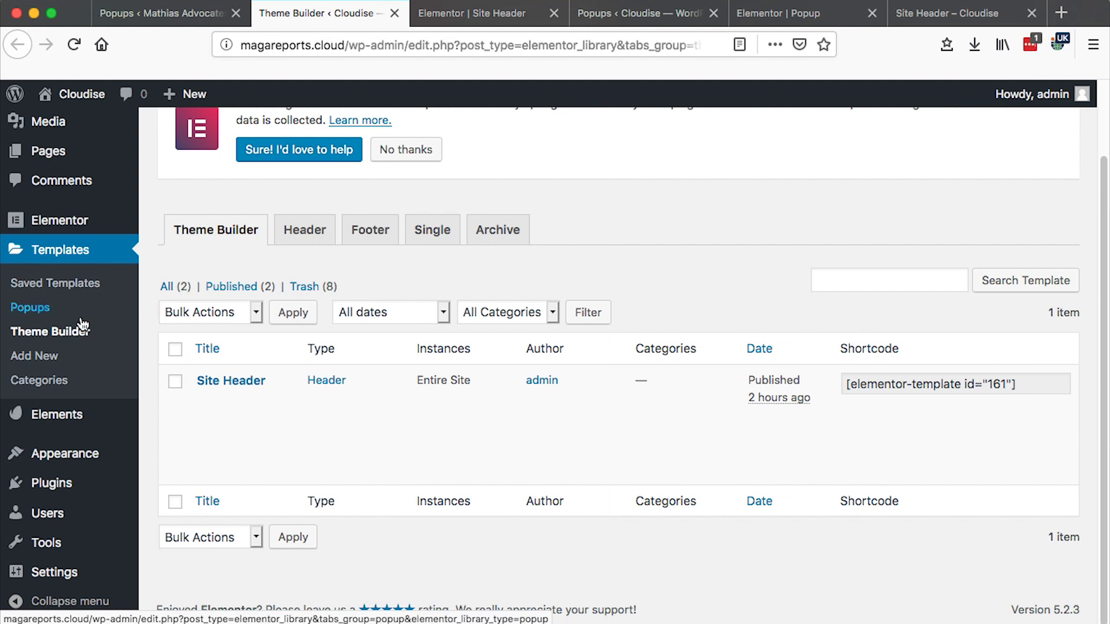
pyautogui.click(300, 233)
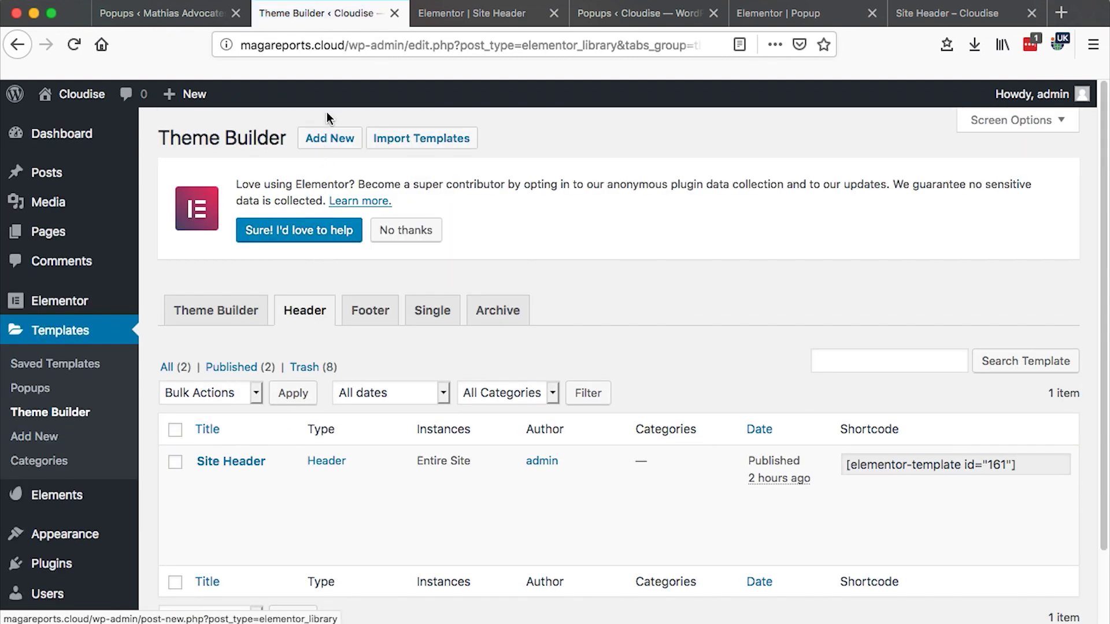
pyautogui.click(469, 15)
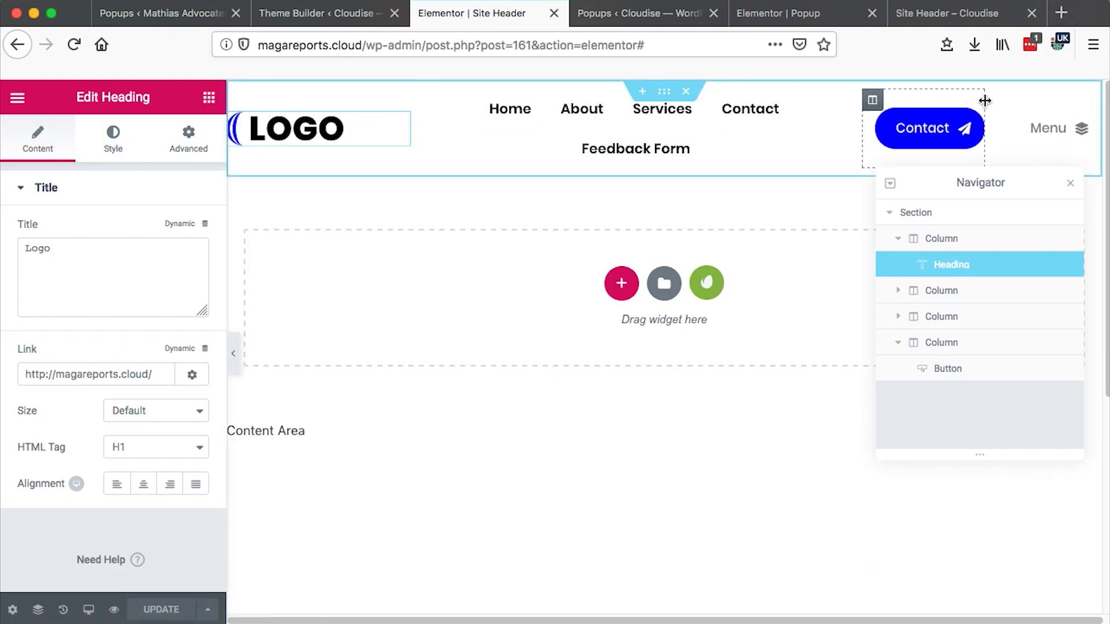
# - Browse the header template library, then close it
pyautogui.click(664, 283)
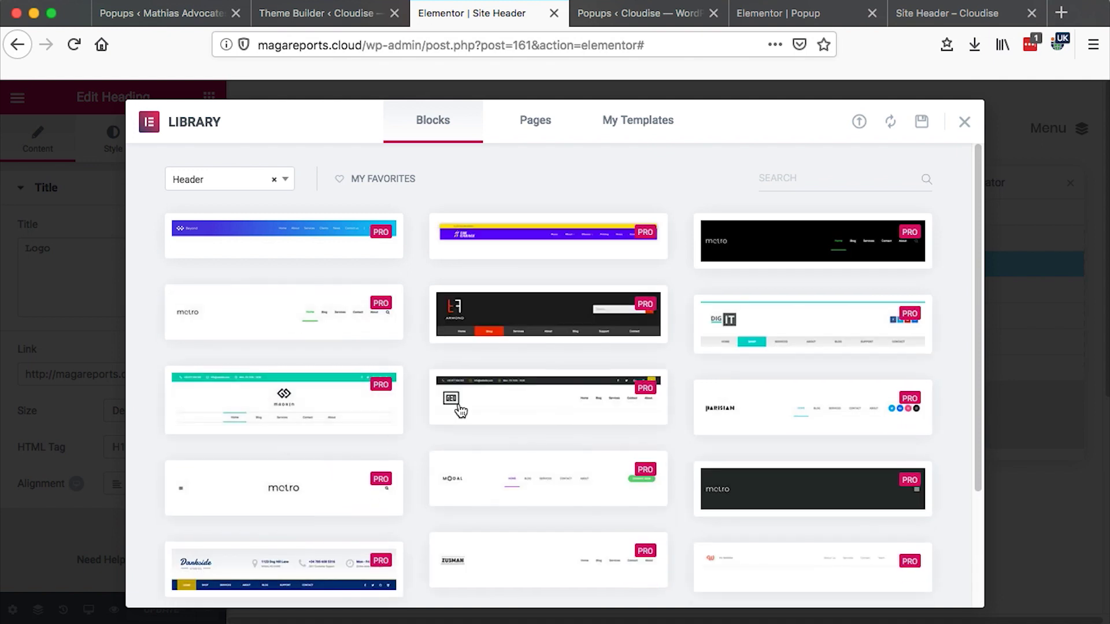
pyautogui.scroll(-3, 565, 463)
pyautogui.scroll(3, 568, 461)
pyautogui.click(964, 121)
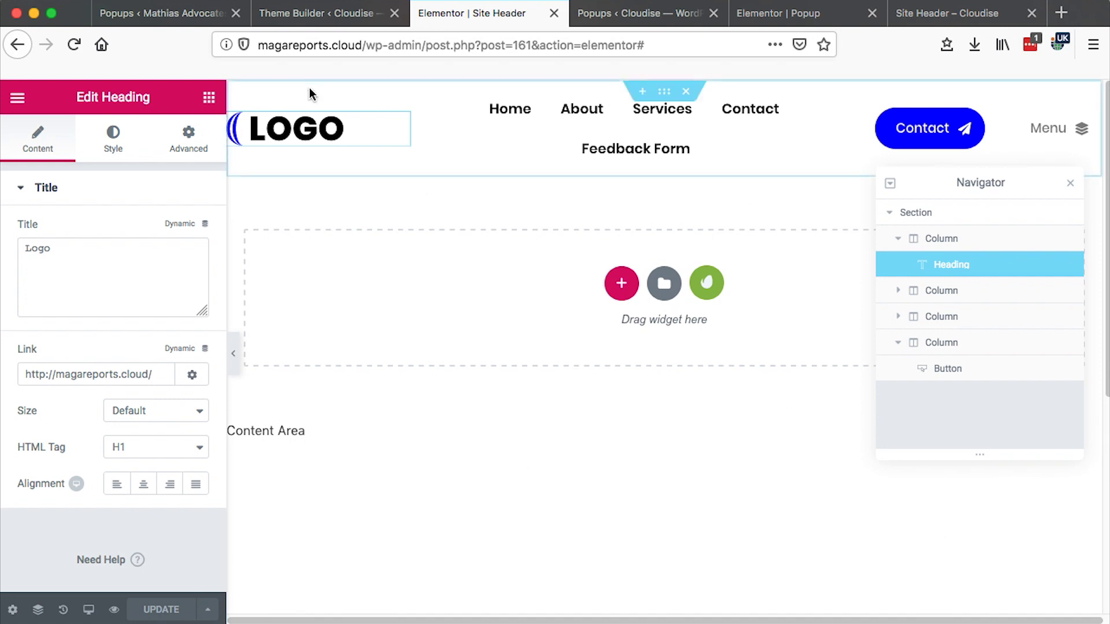
# - Review the Nav Menu widget's Mobile Dropdown settings, then view the Site Header front-end preview
pyautogui.click(532, 162)
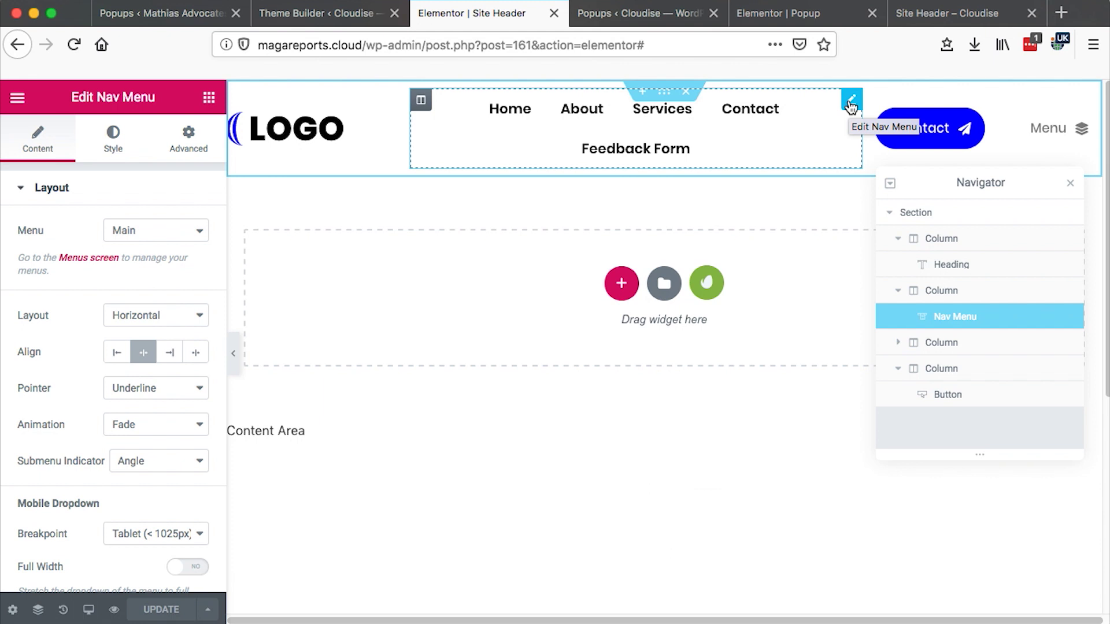
pyautogui.scroll(-5, 78, 424)
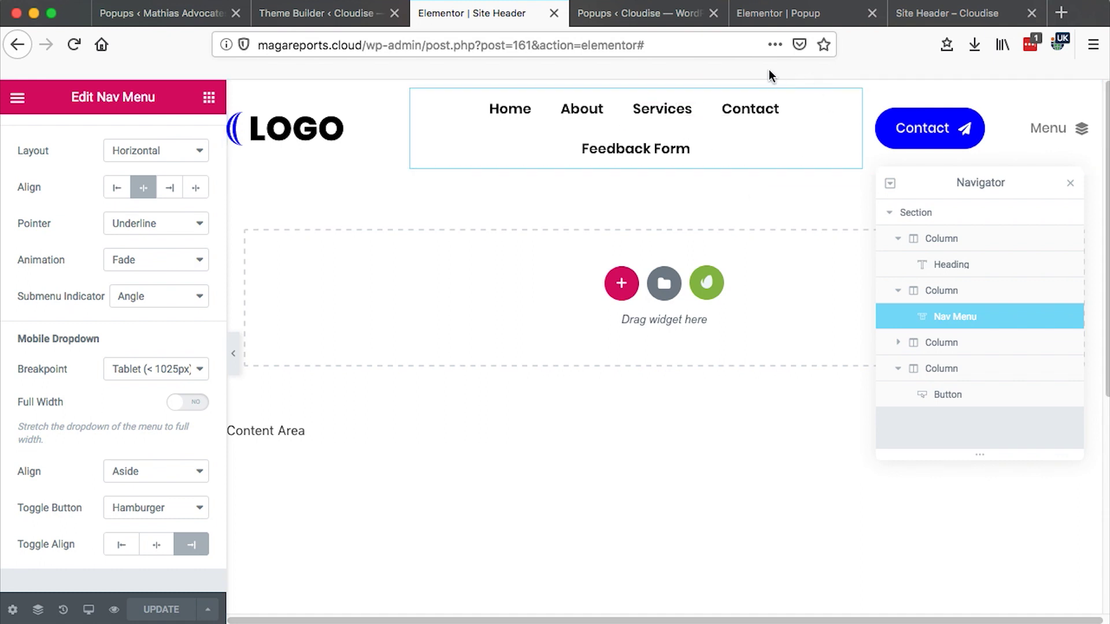
pyautogui.click(954, 16)
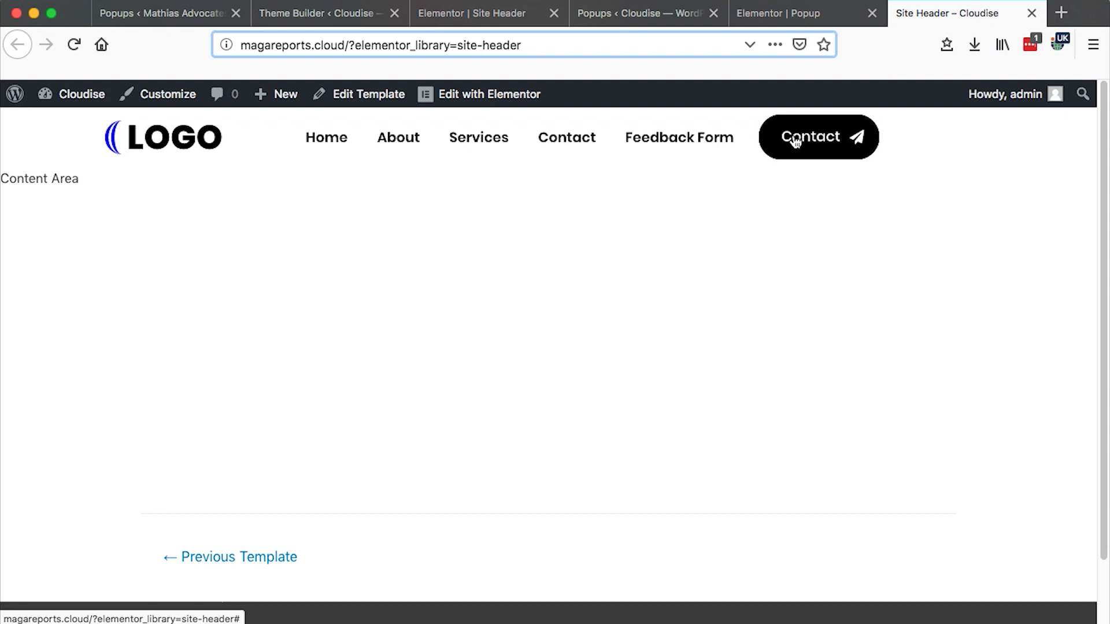
# - Confirm the Menu button column is hidden on desktop and tablet, then bring up the mobile site
pyautogui.click(451, 13)
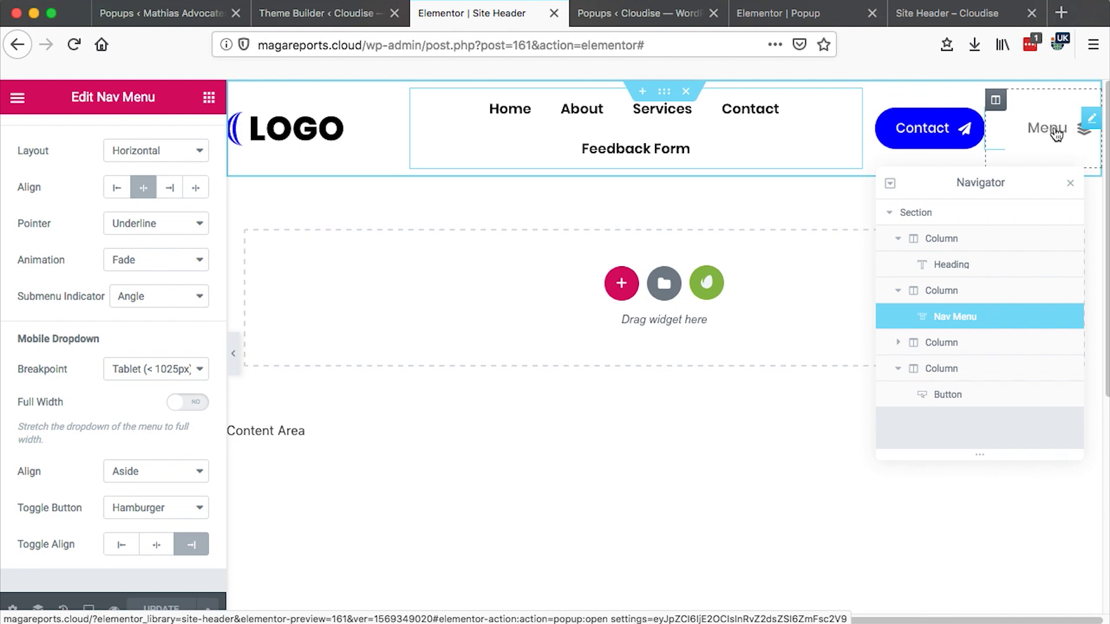
pyautogui.click(1041, 155)
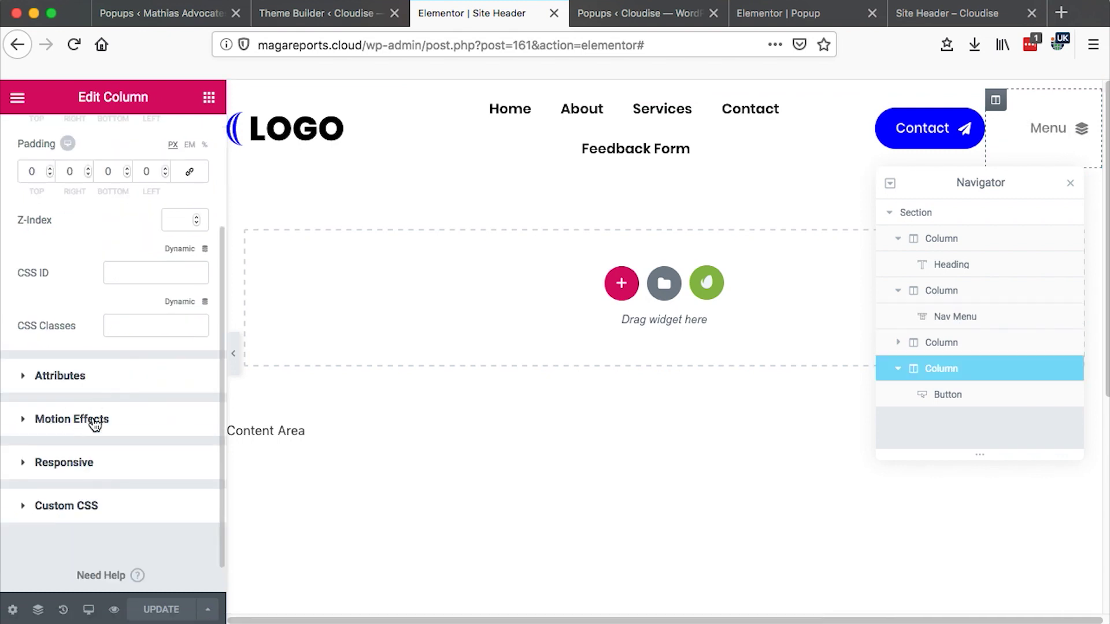
pyautogui.click(84, 462)
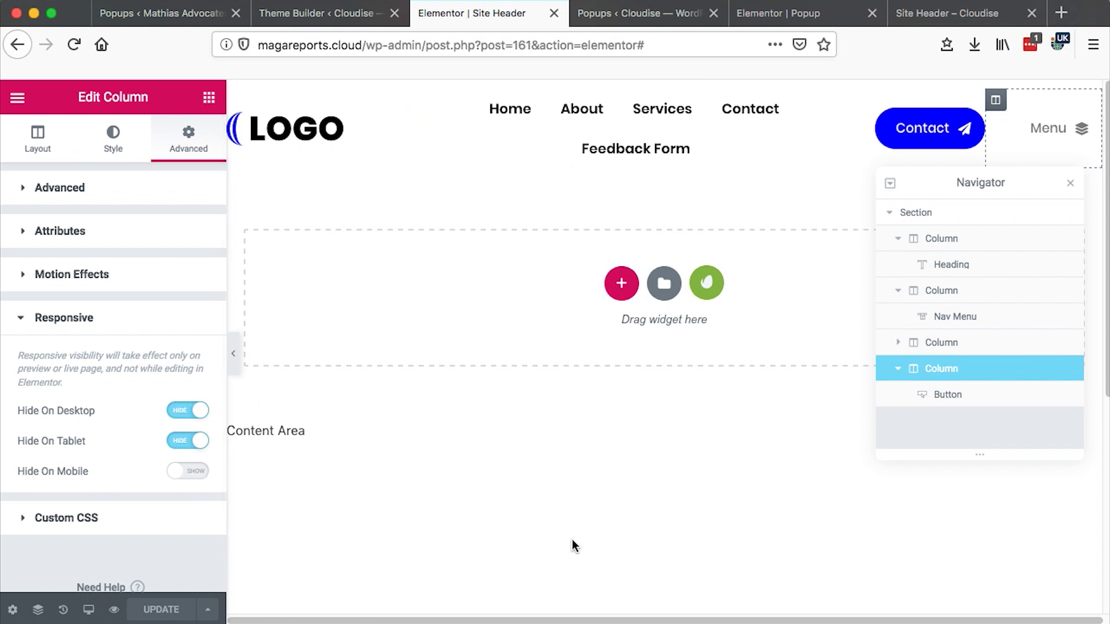
pyautogui.hotkey('ctrl', 'Up')
pyautogui.click(941, 134)
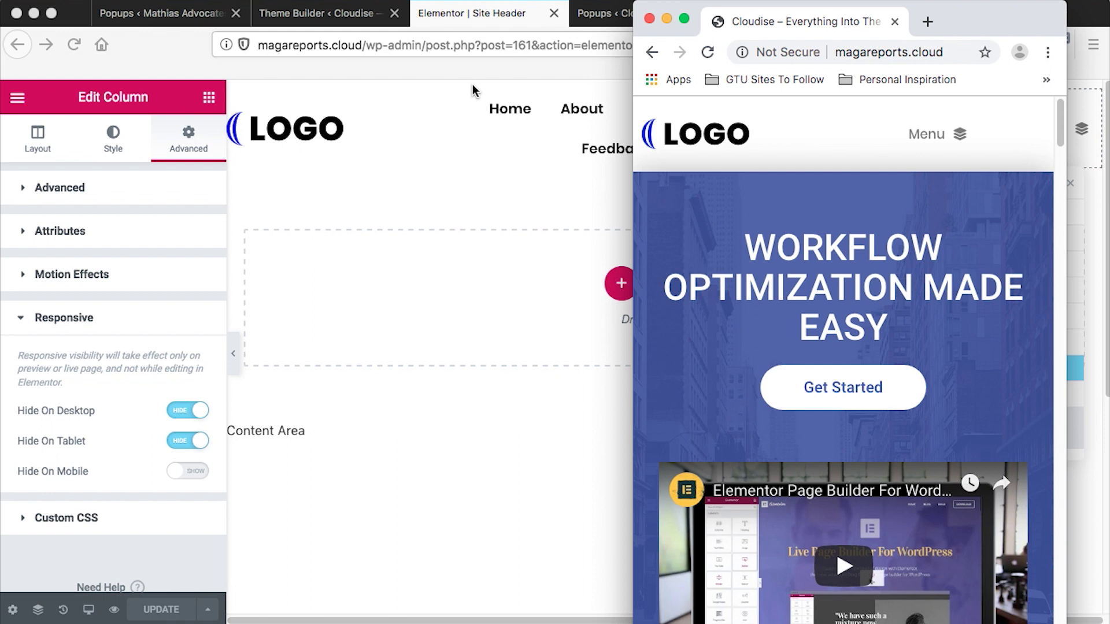
# - Check the nav menu column's Responsive toggles hide it on tablet and mobile, then reselect the Menu button column
pyautogui.click(349, 16)
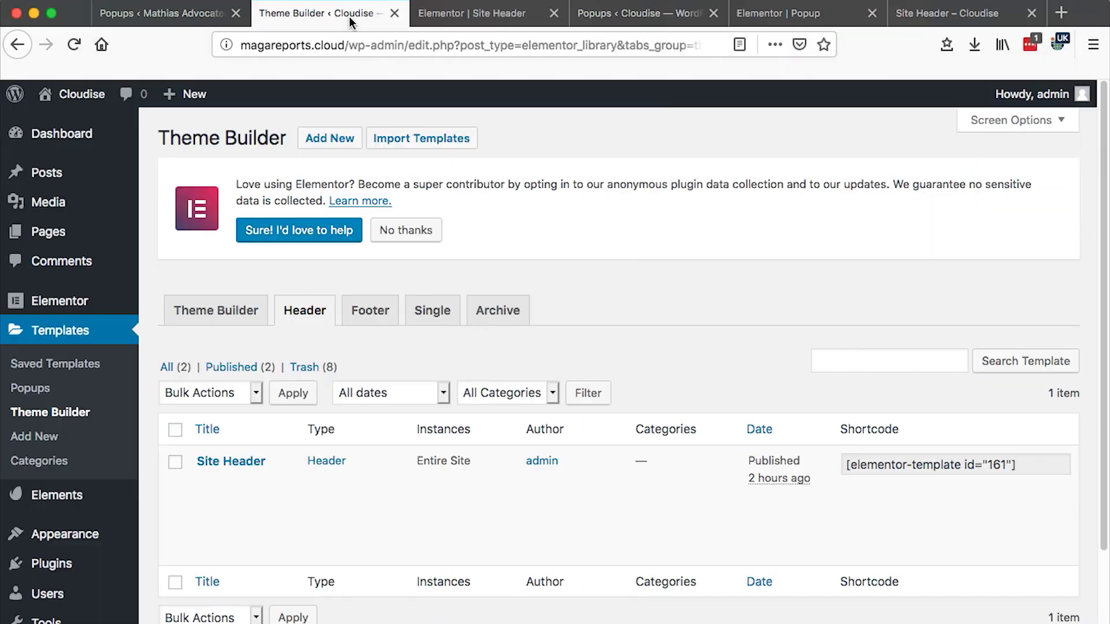
pyautogui.click(491, 13)
pyautogui.click(421, 100)
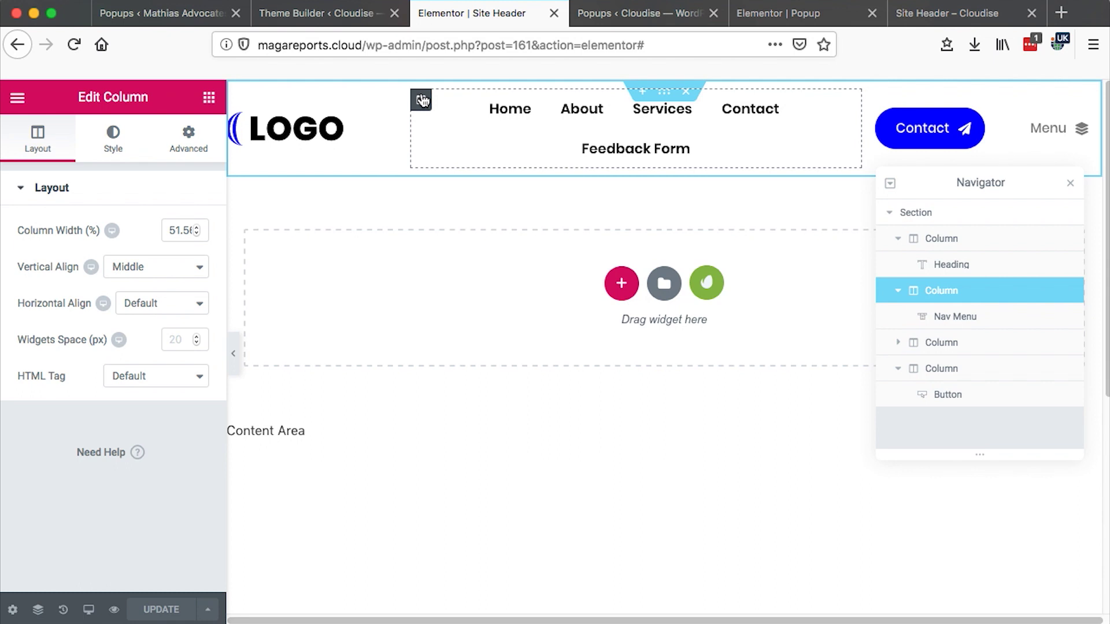
pyautogui.click(186, 141)
pyautogui.scroll(-5, 130, 346)
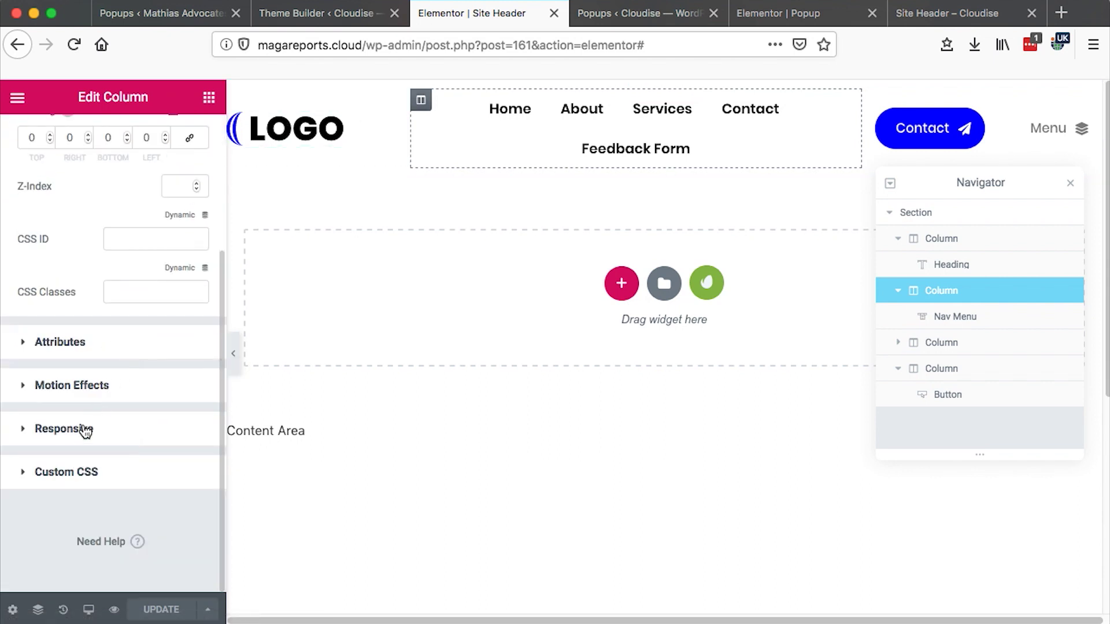
pyautogui.click(87, 429)
pyautogui.scroll(-2, 82, 431)
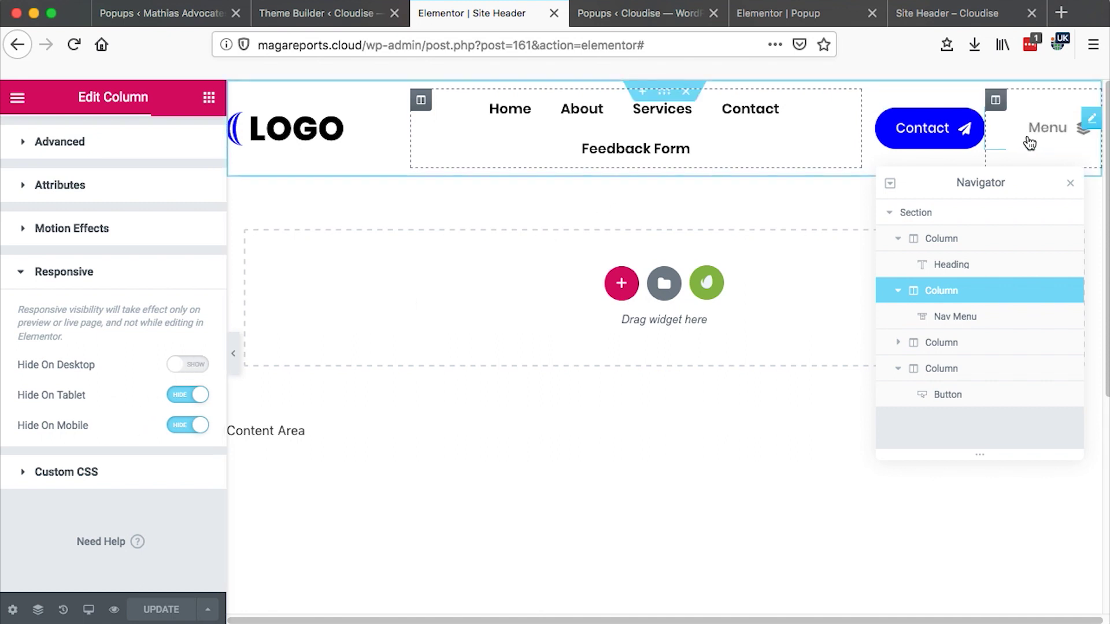
pyautogui.click(995, 100)
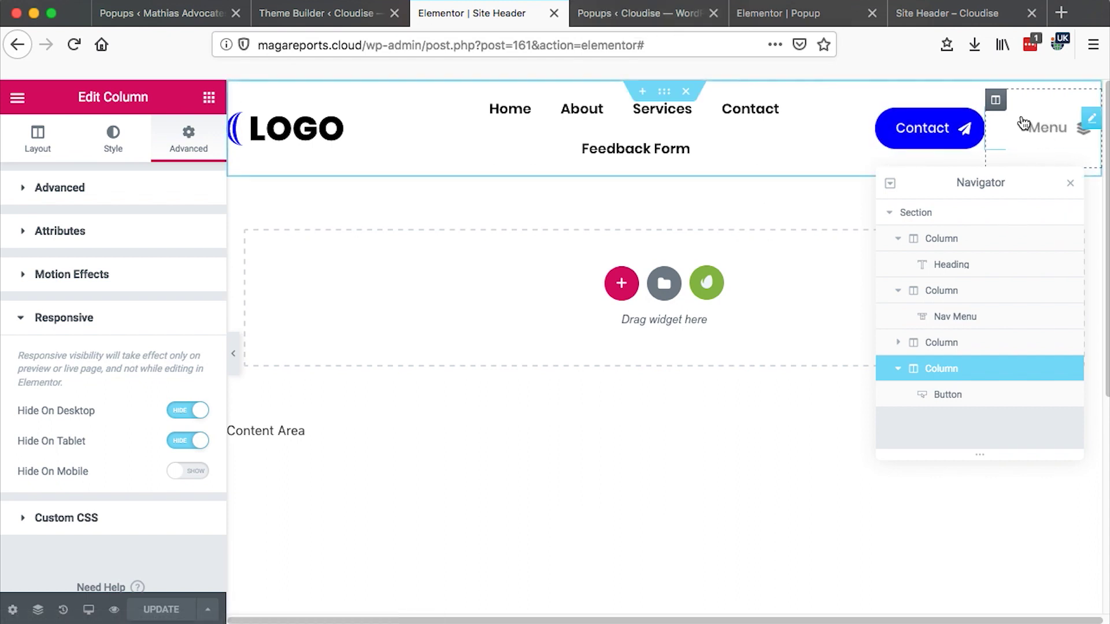
# - Bring the live Cloudise site window forward from the window overview
pyautogui.click(642, 13)
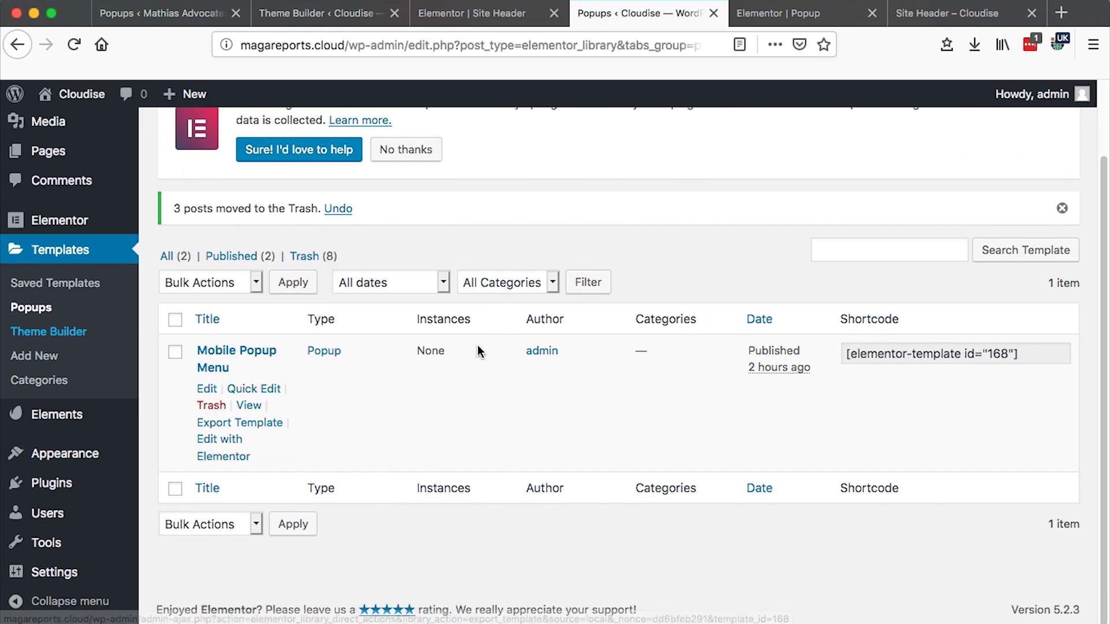
pyautogui.hotkey('ctrl', 'Up')
pyautogui.click(1060, 411)
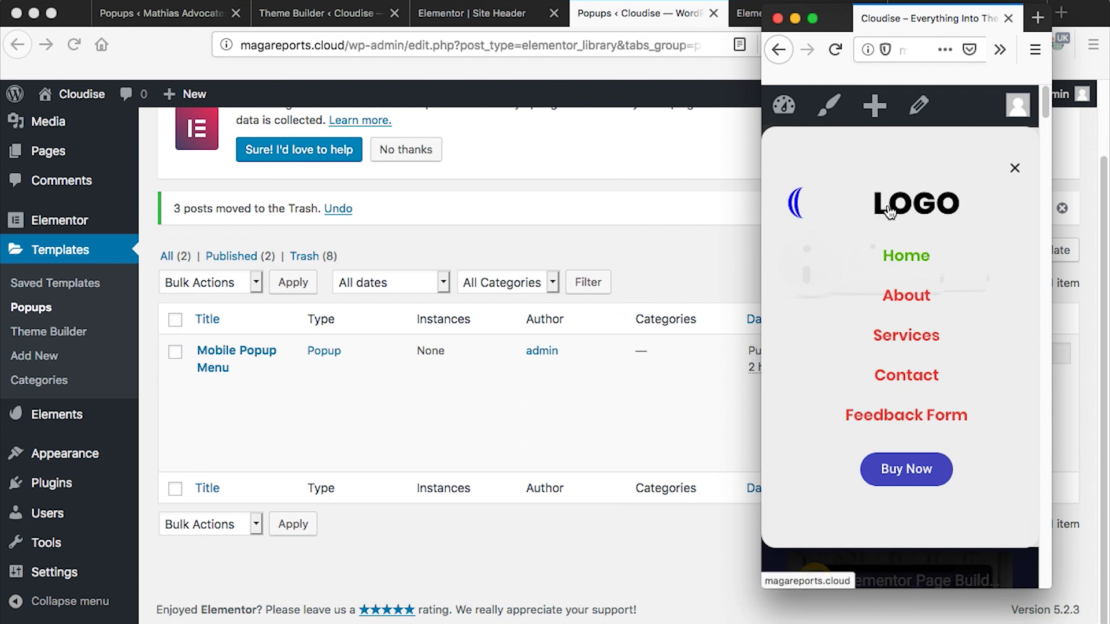
# - Go to the Popups templates list and start a new Popup template
pyautogui.click(332, 20)
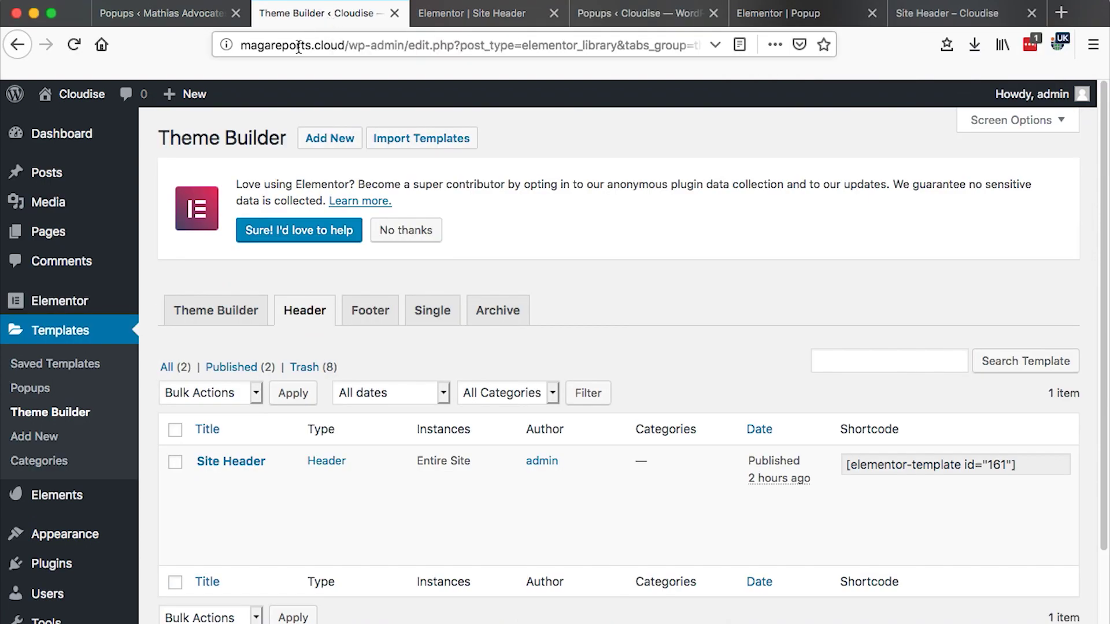
pyautogui.scroll(-3, 86, 520)
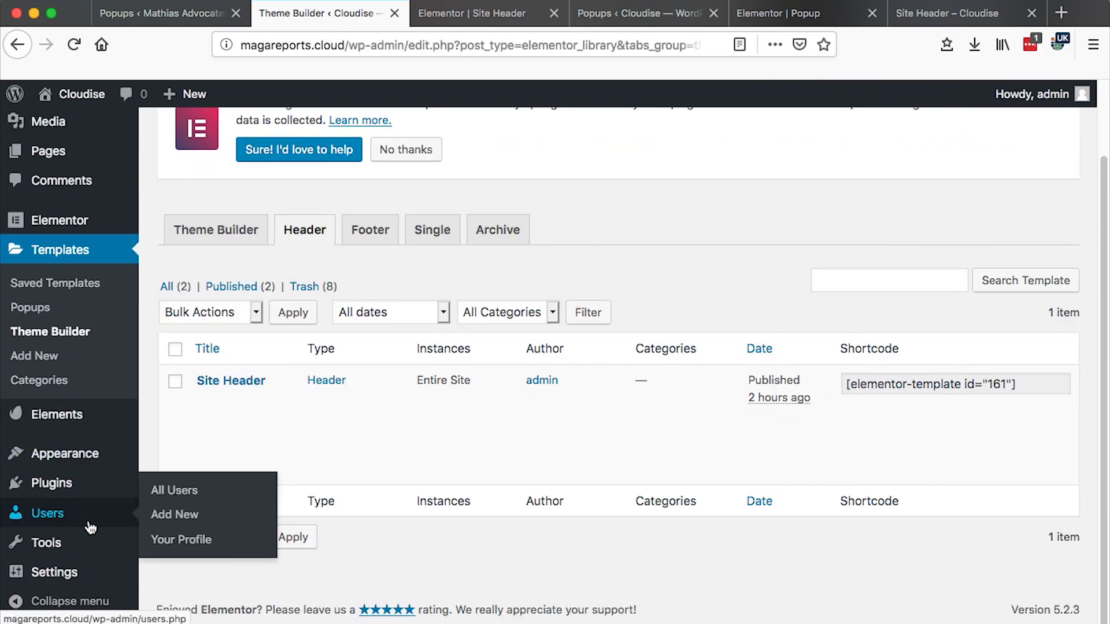
pyautogui.scroll(2, 92, 590)
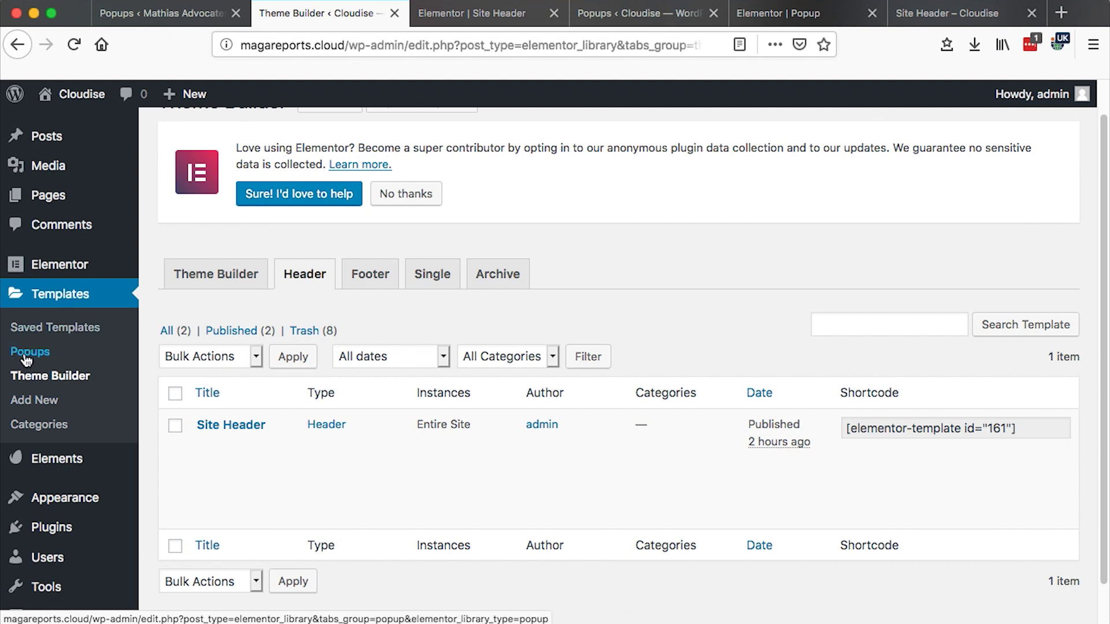
pyautogui.click(616, 17)
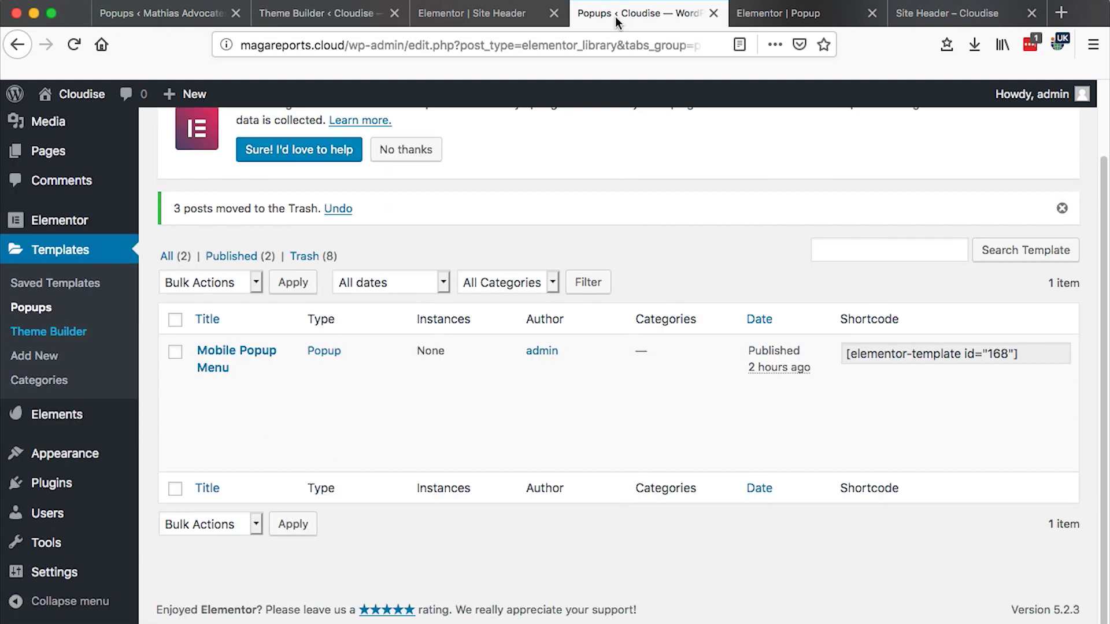
pyautogui.scroll(3, 275, 173)
pyautogui.click(276, 136)
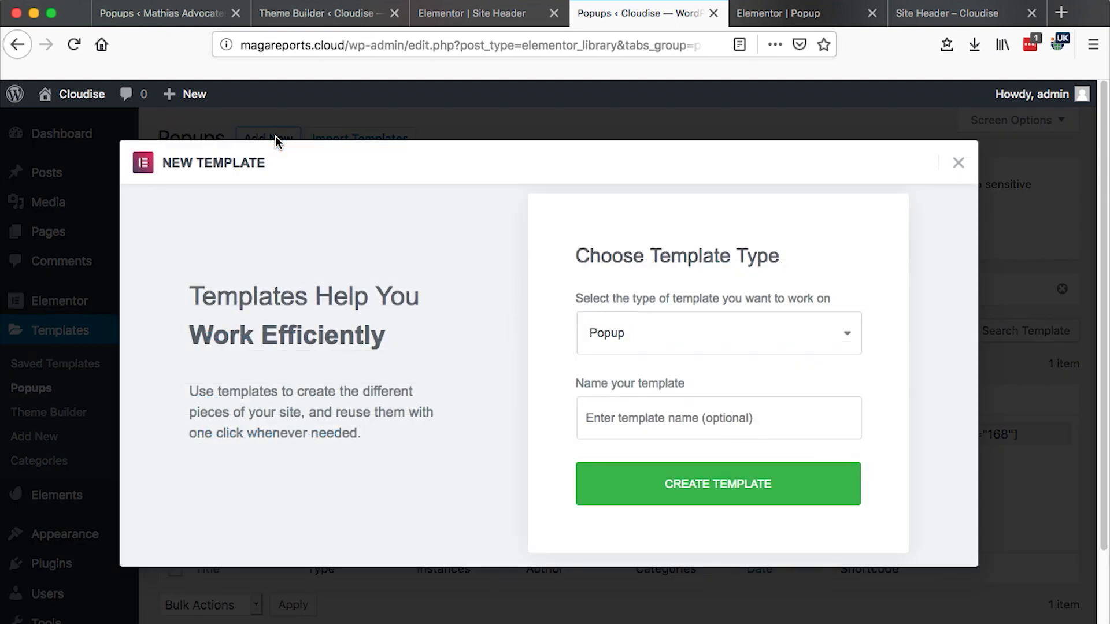
# - Begin naming a template 'mob', cancel the dialog, and return to the Elementor Popup editor
pyautogui.click(602, 412)
pyautogui.write('mob')
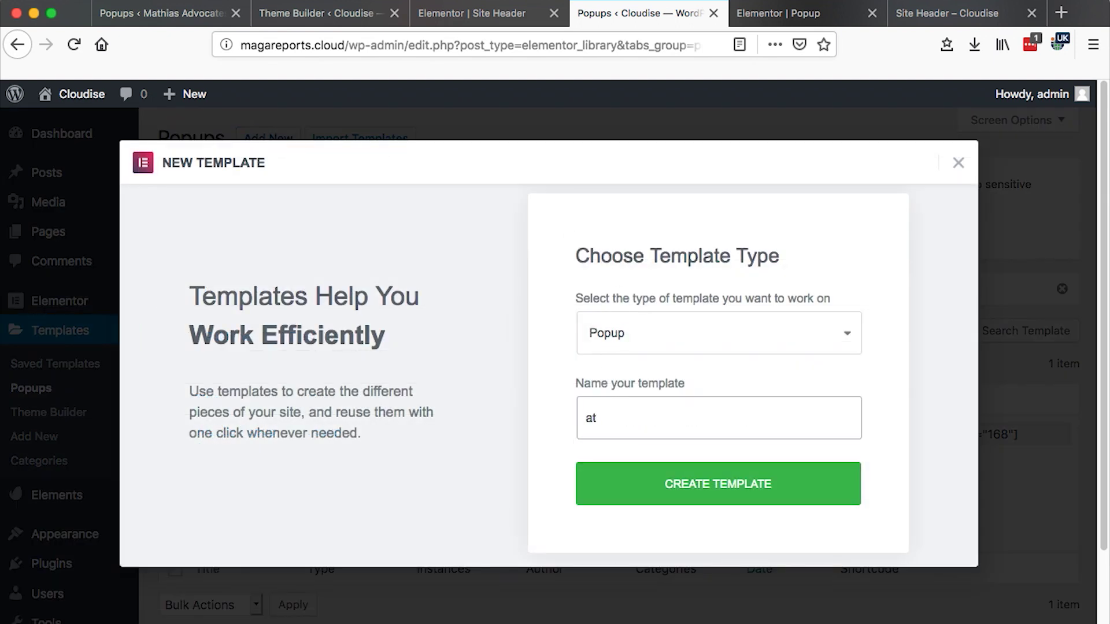
pyautogui.click(769, 535)
pyautogui.click(957, 165)
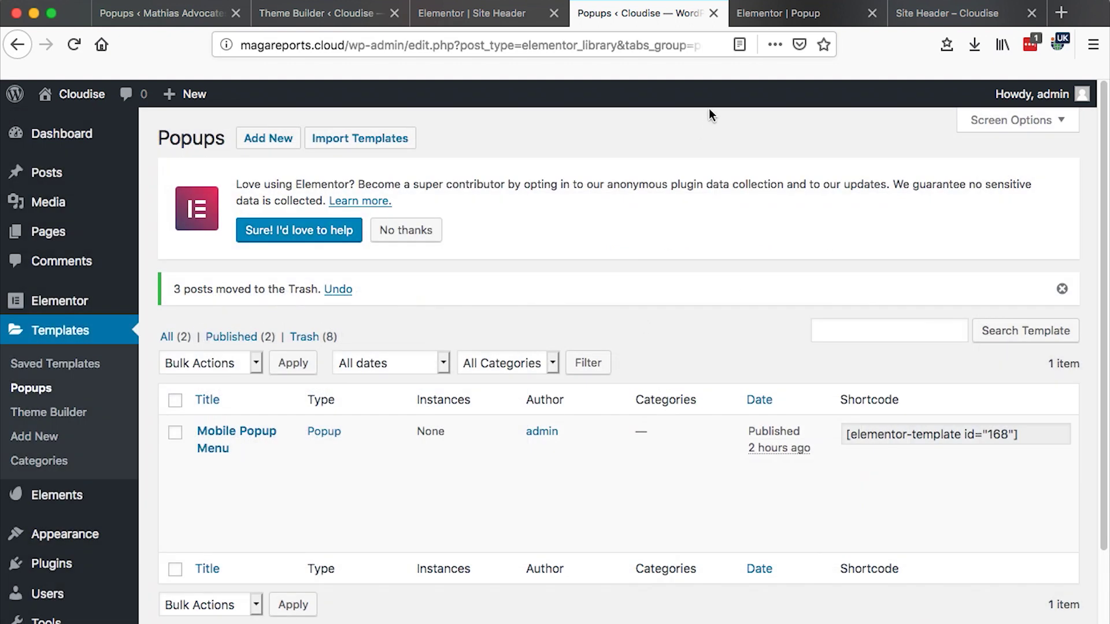
pyautogui.click(766, 21)
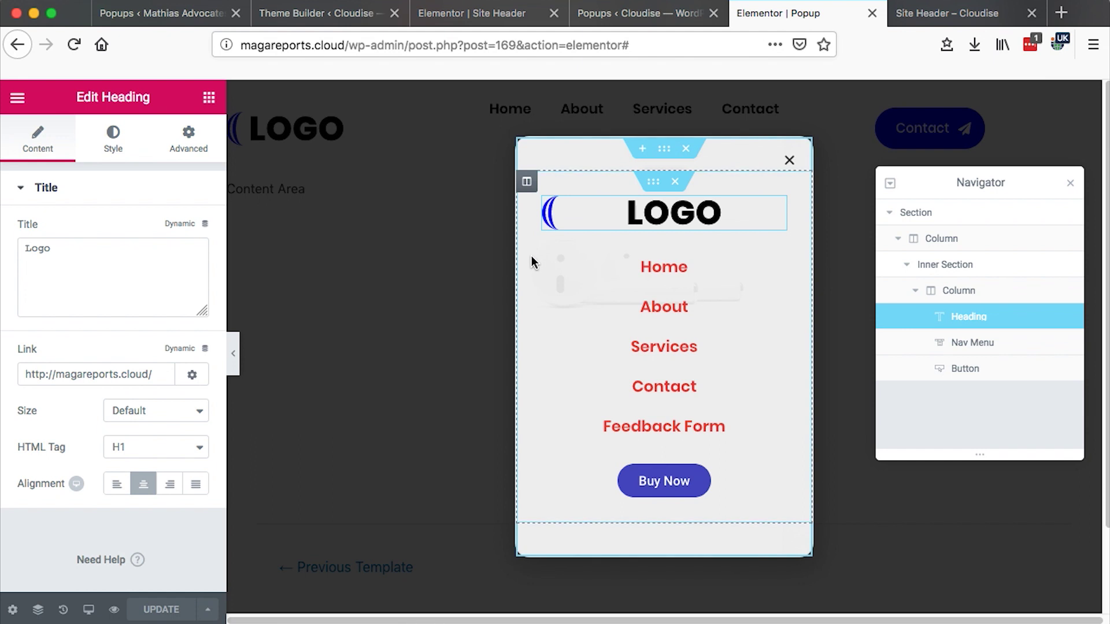
# - Add a trial Video widget below Buy Now from the widget panel, then delete it
pyautogui.click(209, 98)
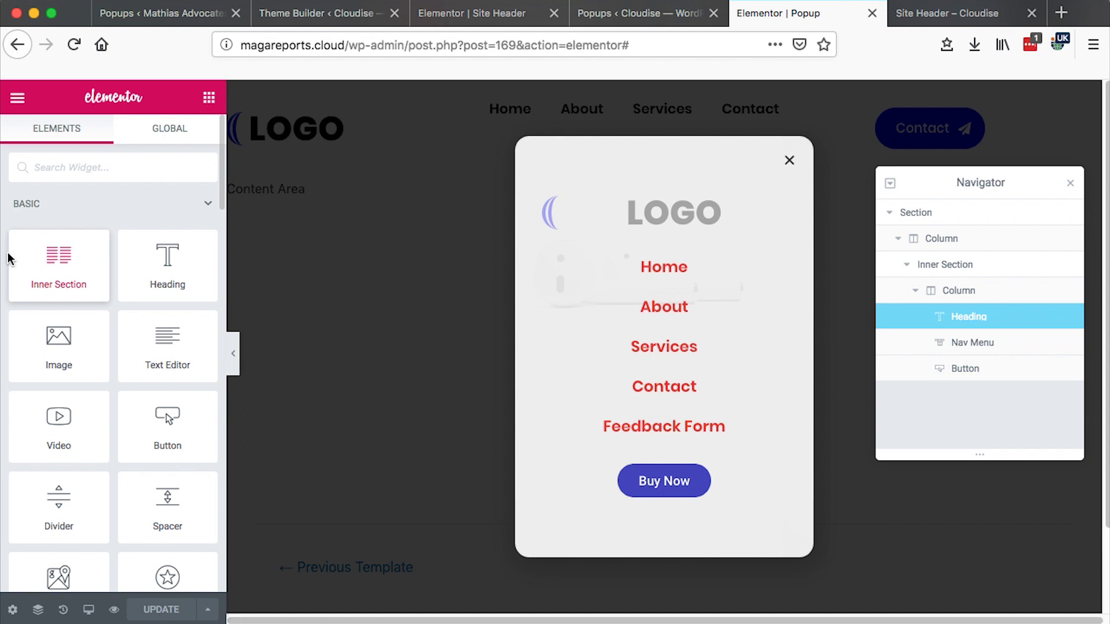
pyautogui.scroll(-3, 87, 389)
pyautogui.moveTo(59, 292); pyautogui.dragTo(726, 489)
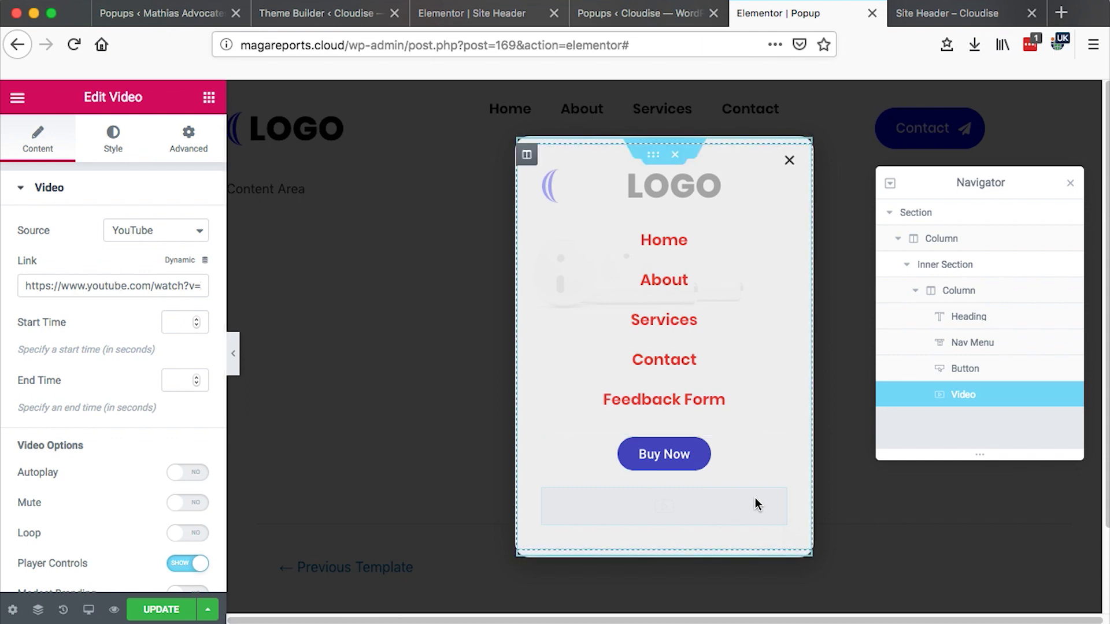
pyautogui.rightClick(988, 402)
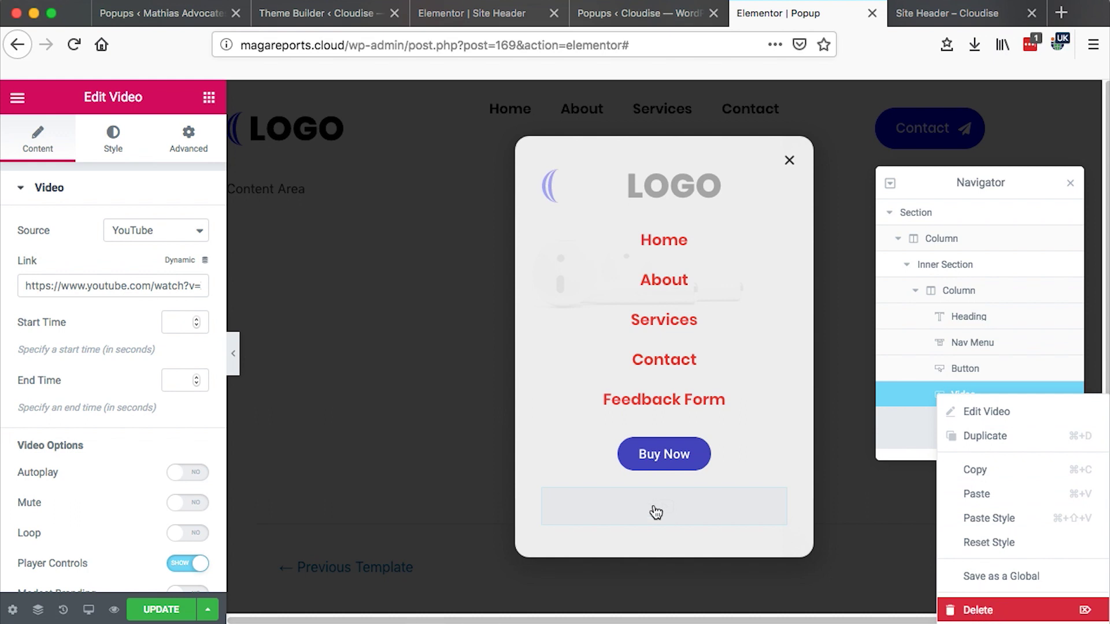
pyautogui.press('Delete')
pyautogui.scroll(-5, 74, 282)
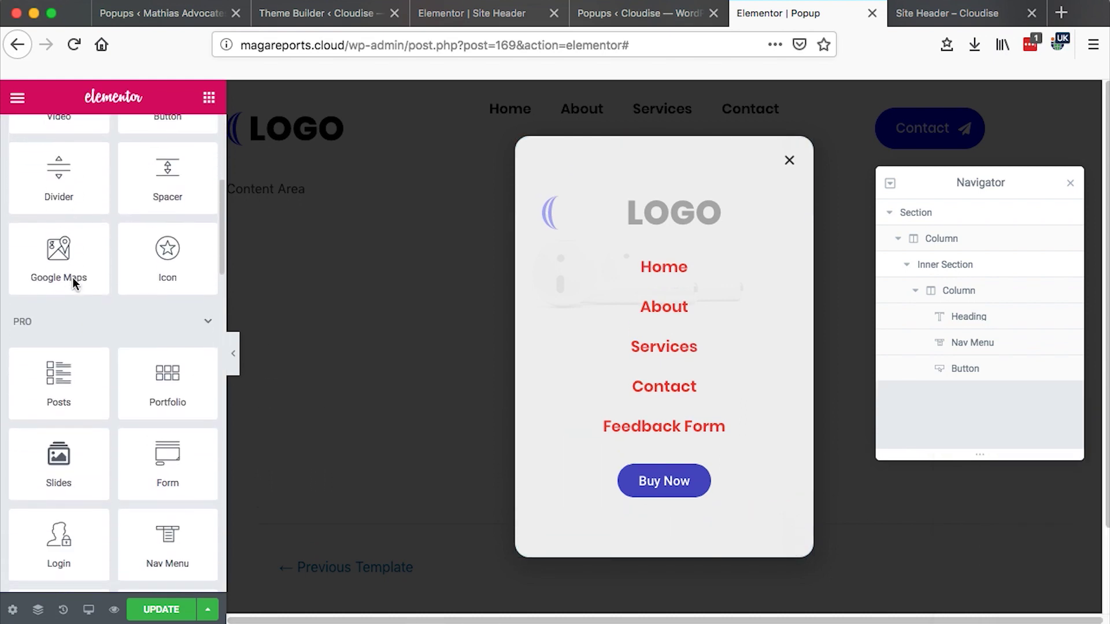
pyautogui.scroll(-5, 74, 283)
pyautogui.moveTo(59, 194); pyautogui.dragTo(621, 304)
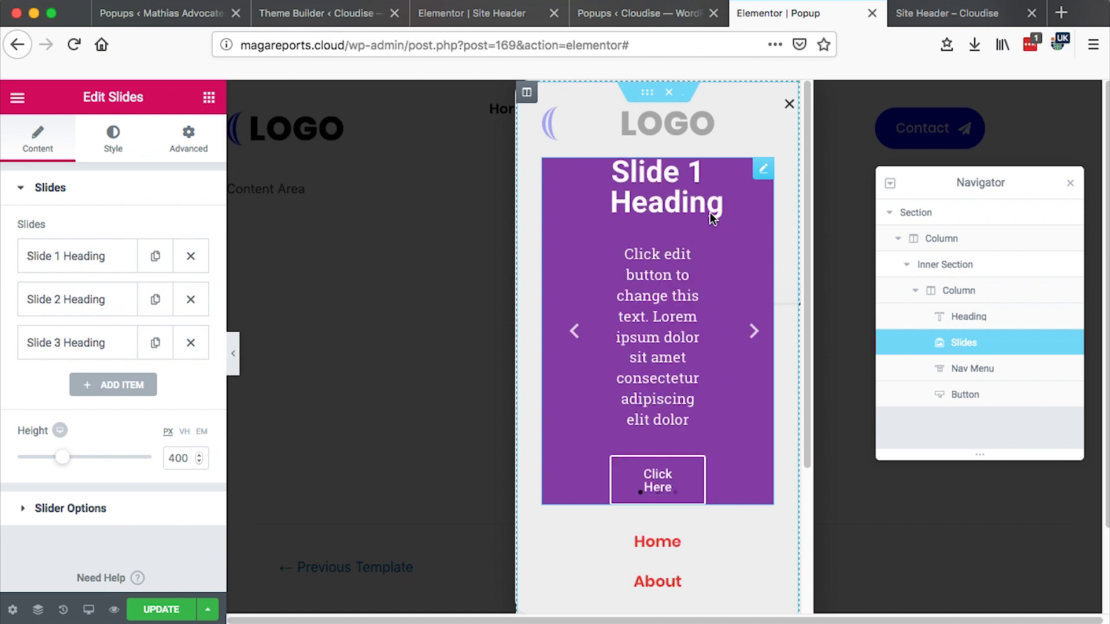
pyautogui.rightClick(763, 169)
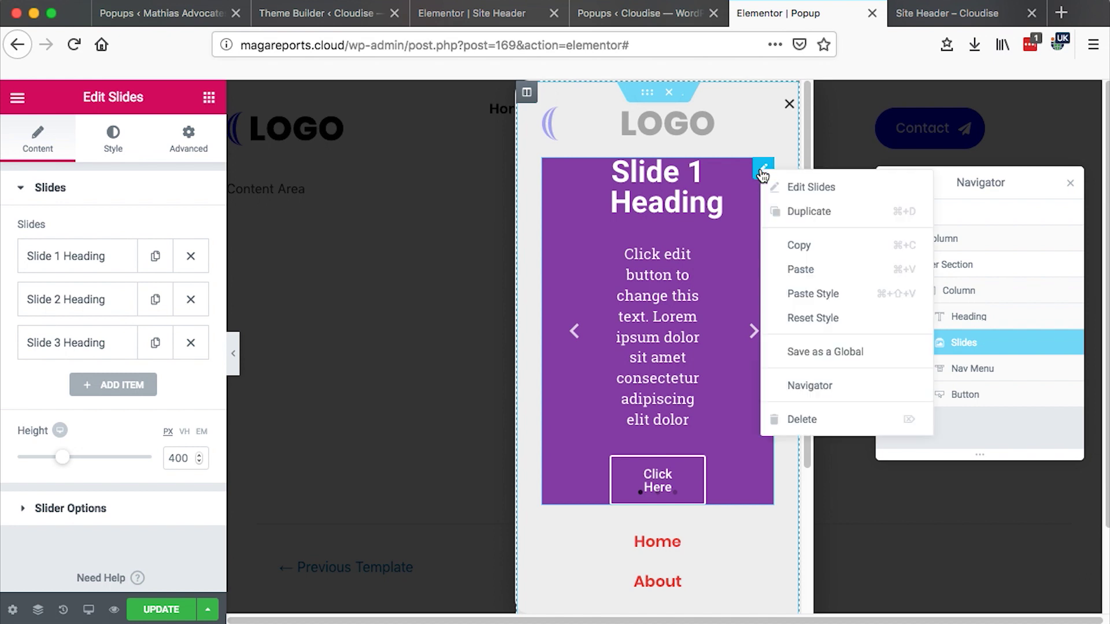
pyautogui.click(802, 421)
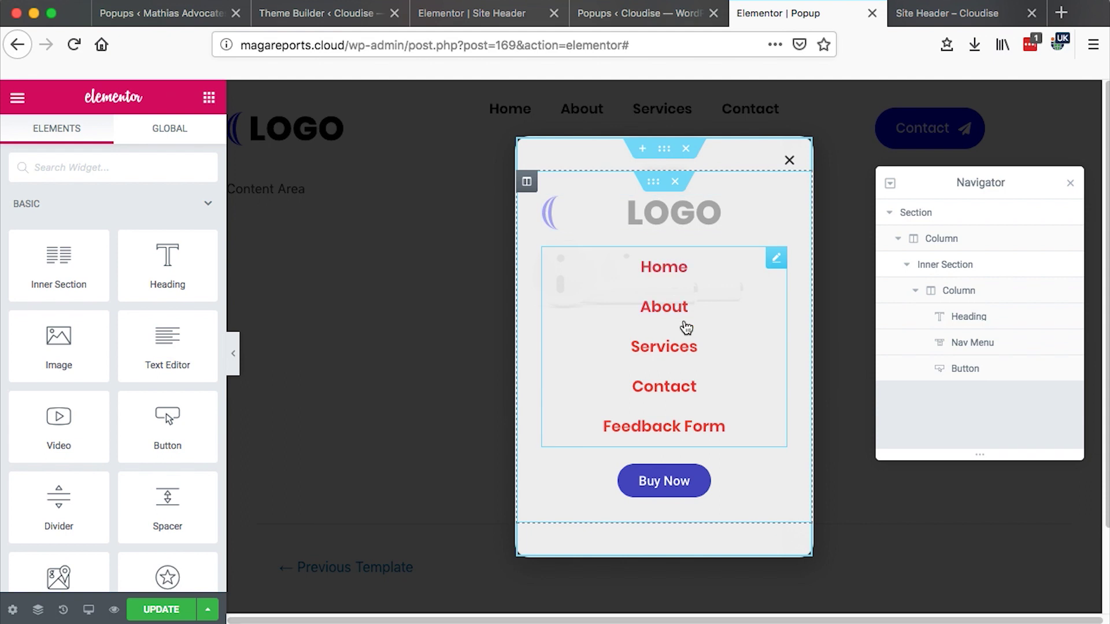
# - Confirm the popup Nav Menu uses Main menu, Vertical layout and breakpoint None, then update
pyautogui.click(776, 258)
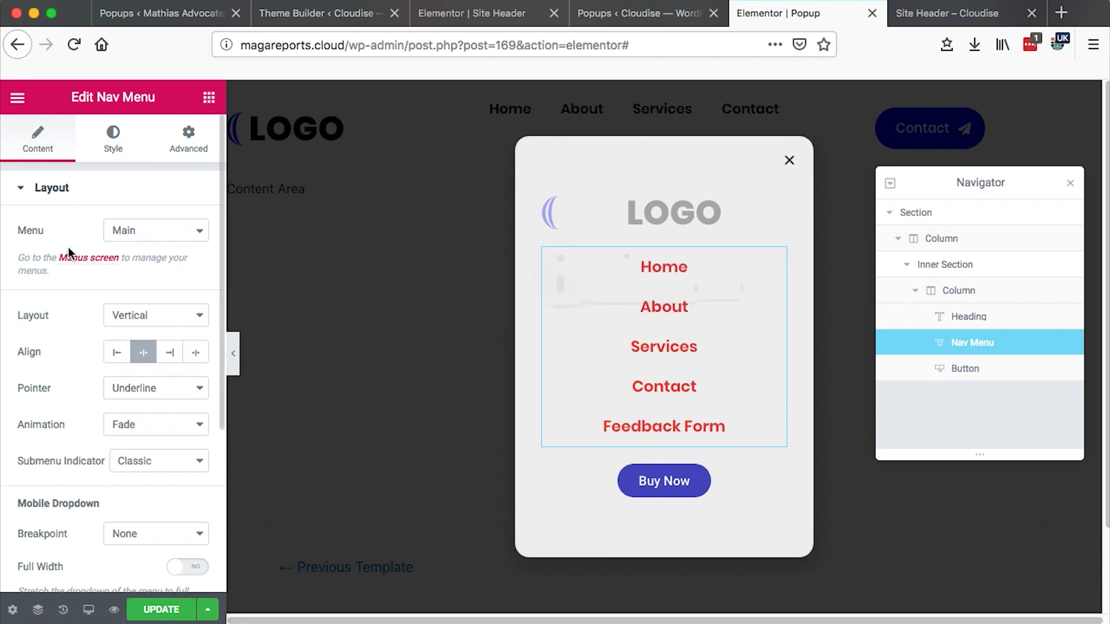
pyautogui.click(164, 236)
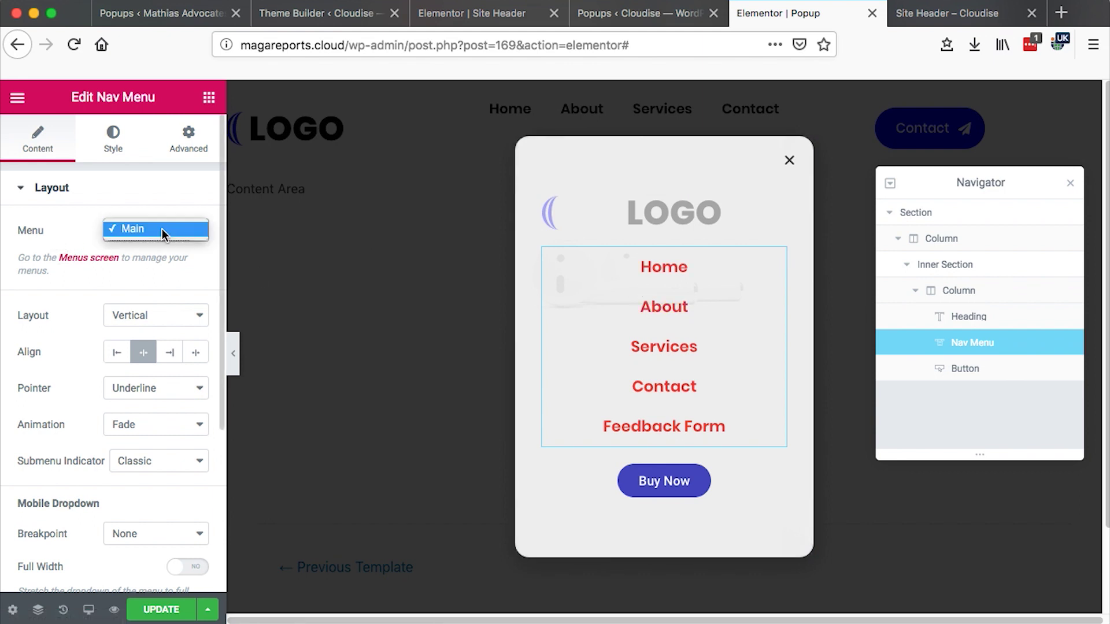
pyautogui.click(38, 312)
pyautogui.click(141, 323)
pyautogui.click(139, 315)
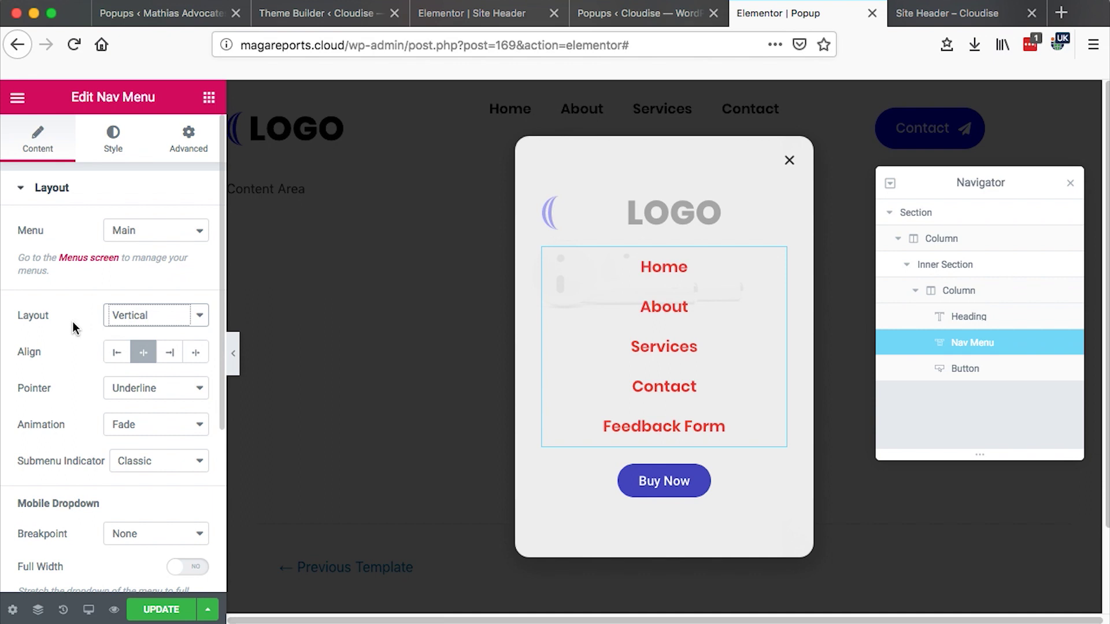
pyautogui.scroll(-5, 73, 326)
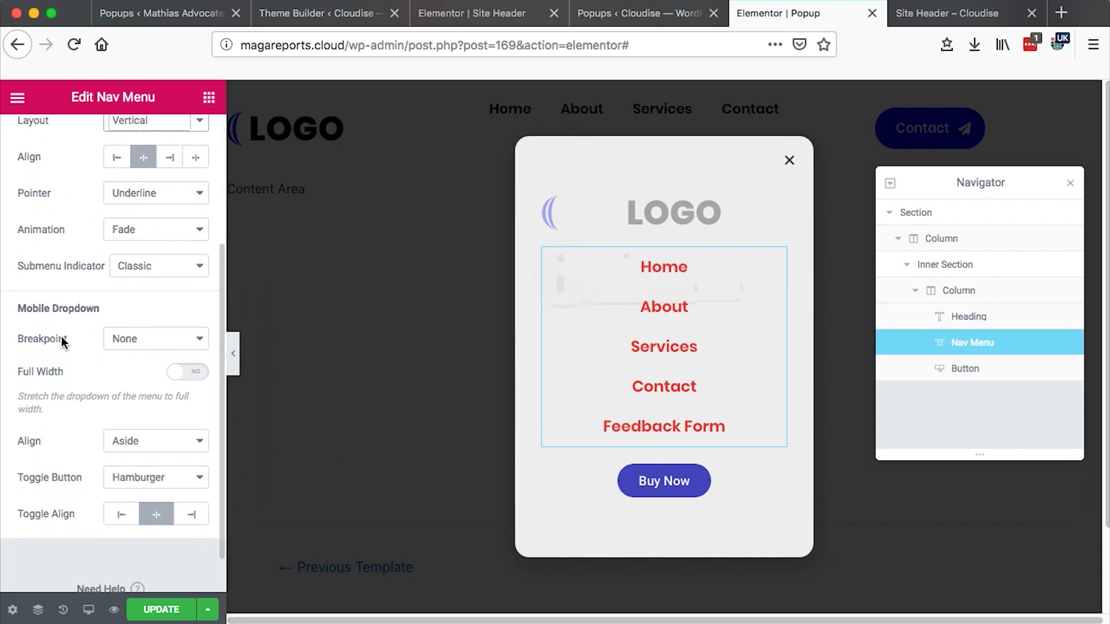
pyautogui.click(135, 337)
pyautogui.click(133, 336)
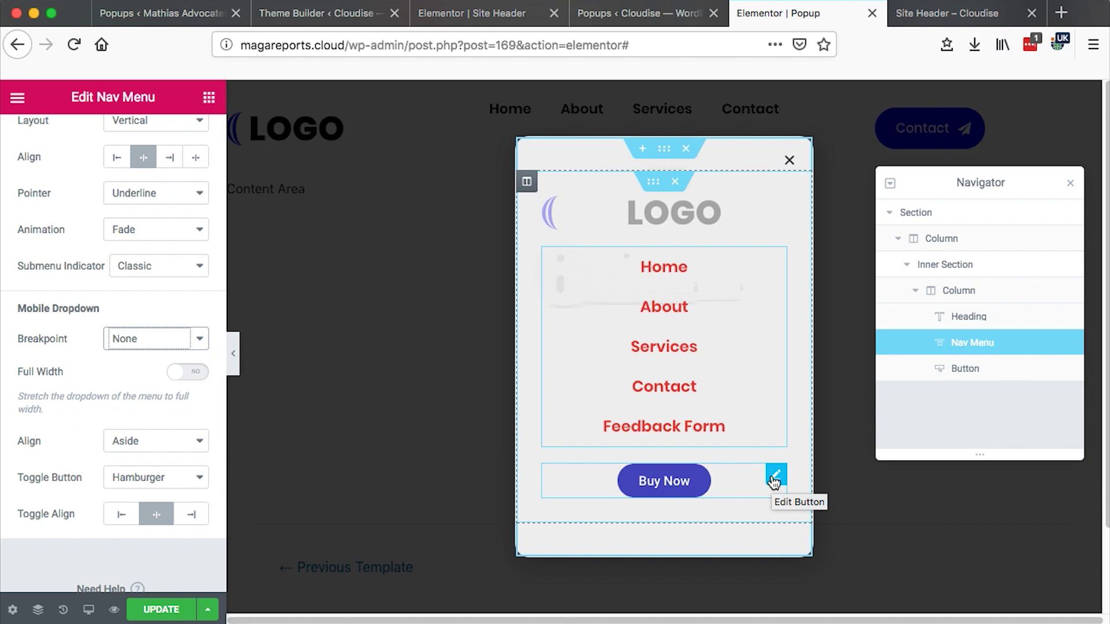
pyautogui.click(775, 481)
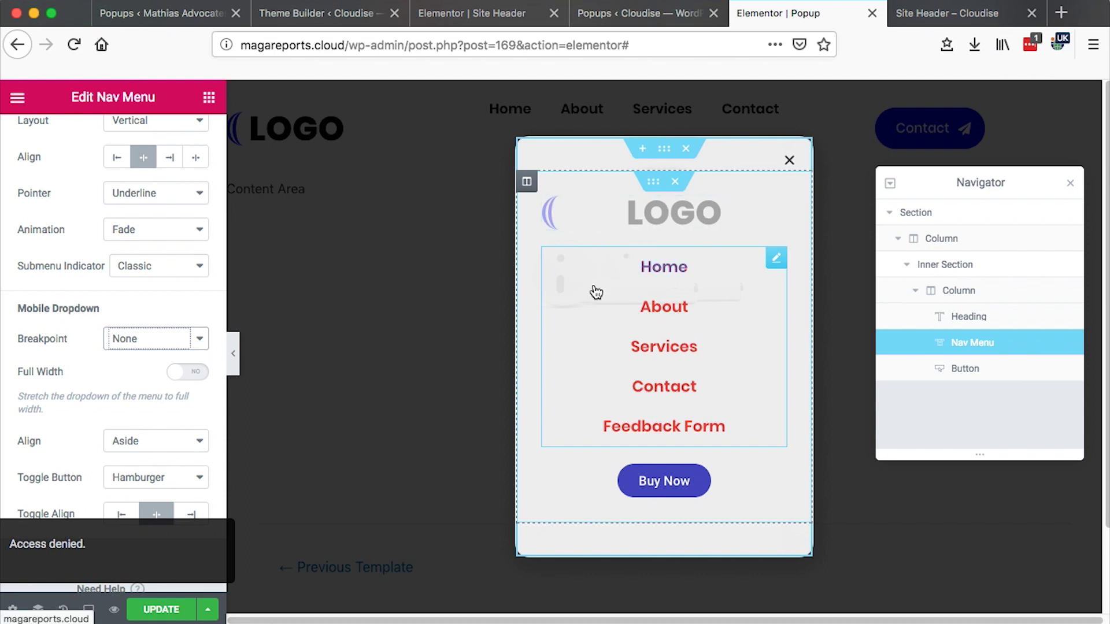
# - Update the popup and view its Display Conditions, currently set to Entire Site
pyautogui.click(165, 608)
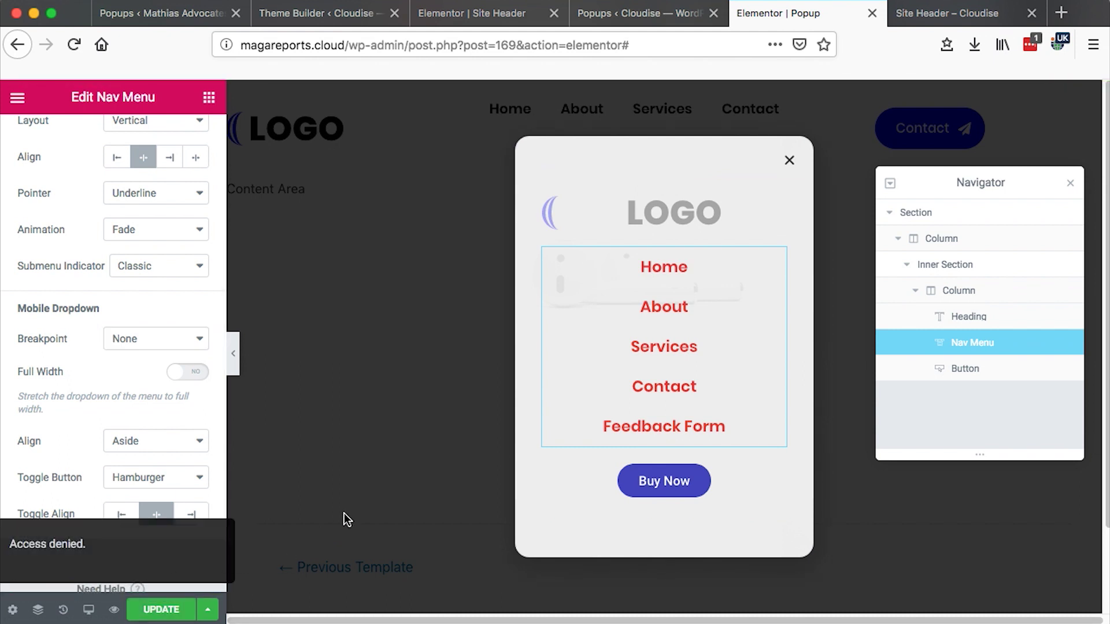
pyautogui.click(207, 609)
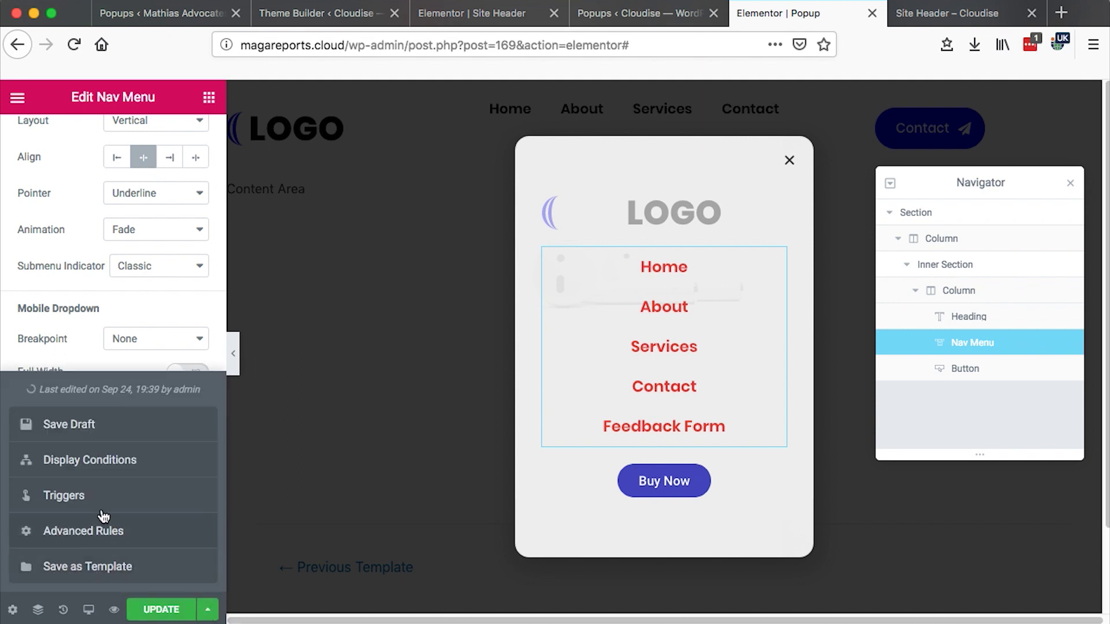
pyautogui.click(92, 456)
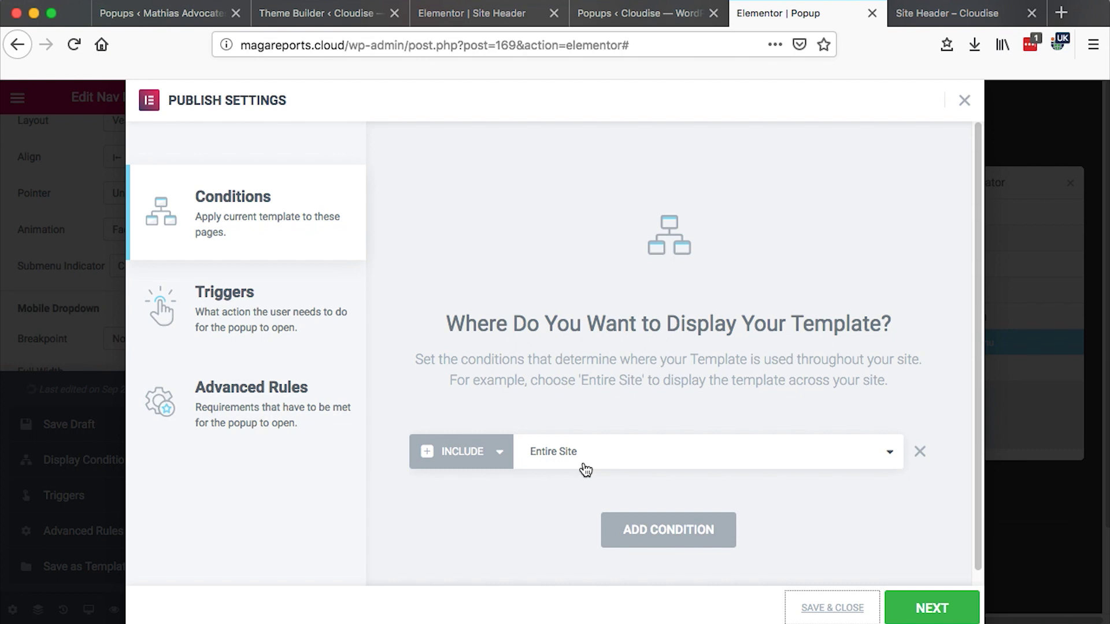
# - Give the popup an On Click trigger, show it only on Tablet and Mobile, and save
pyautogui.click(297, 327)
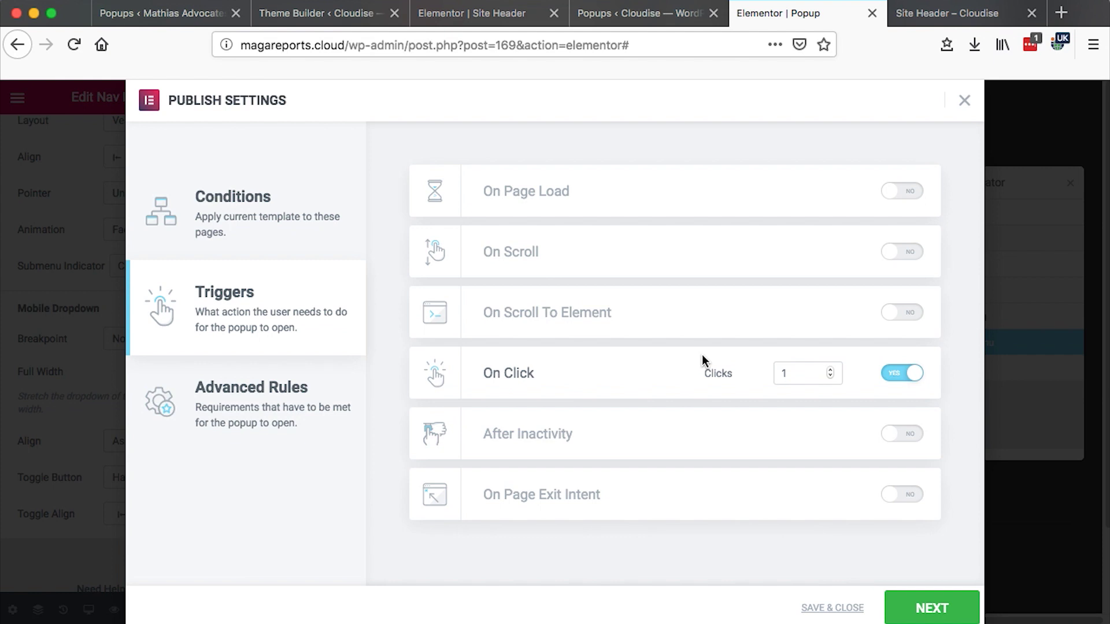
pyautogui.click(283, 396)
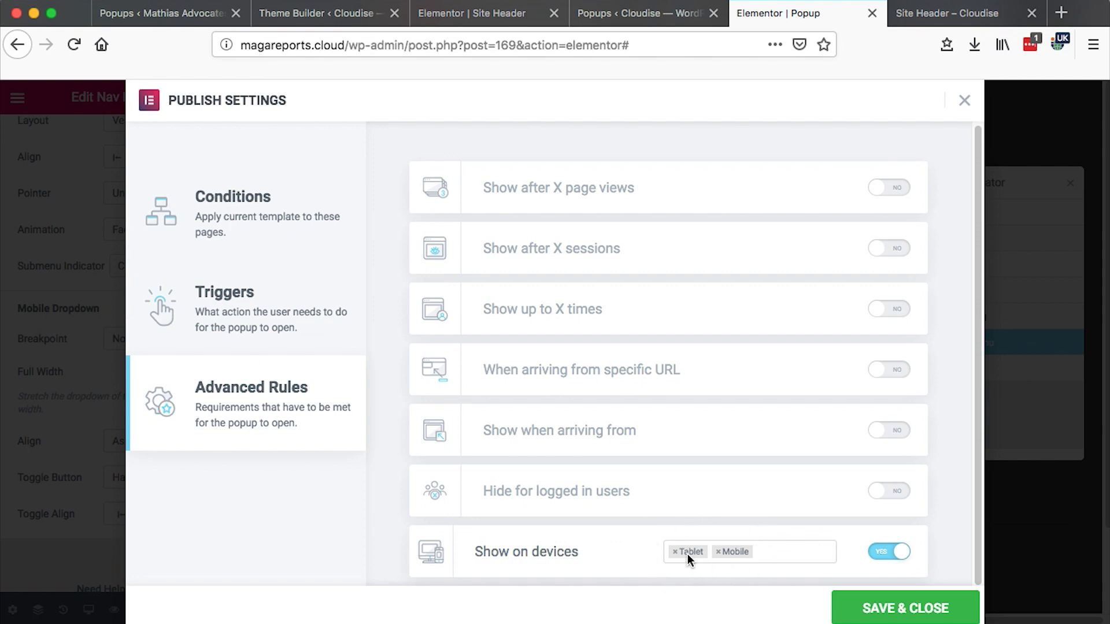
pyautogui.click(782, 554)
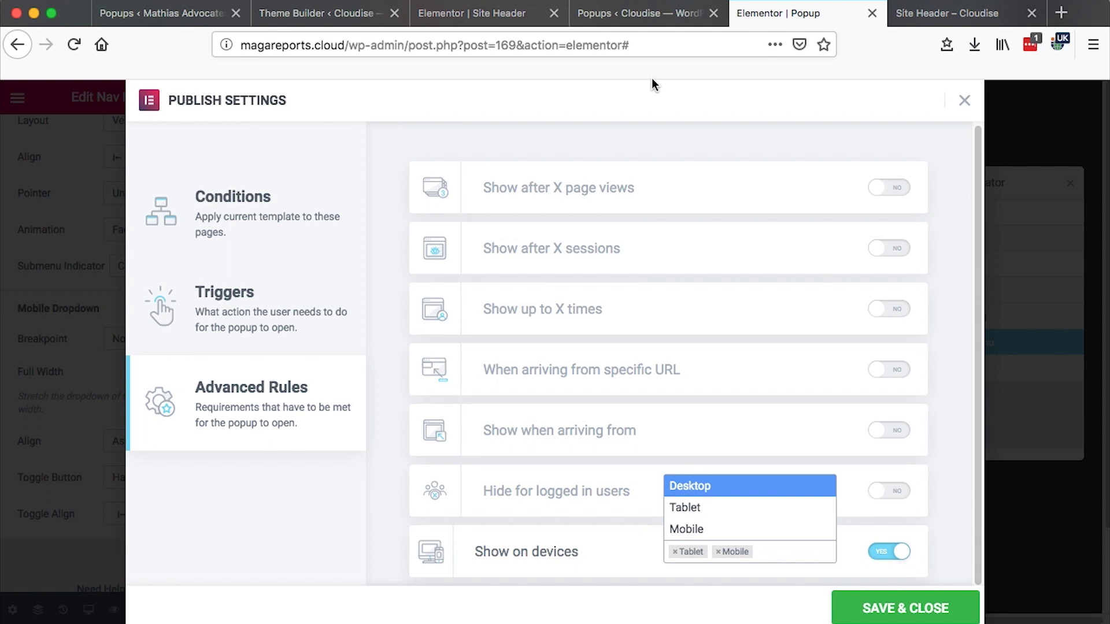
pyautogui.click(473, 18)
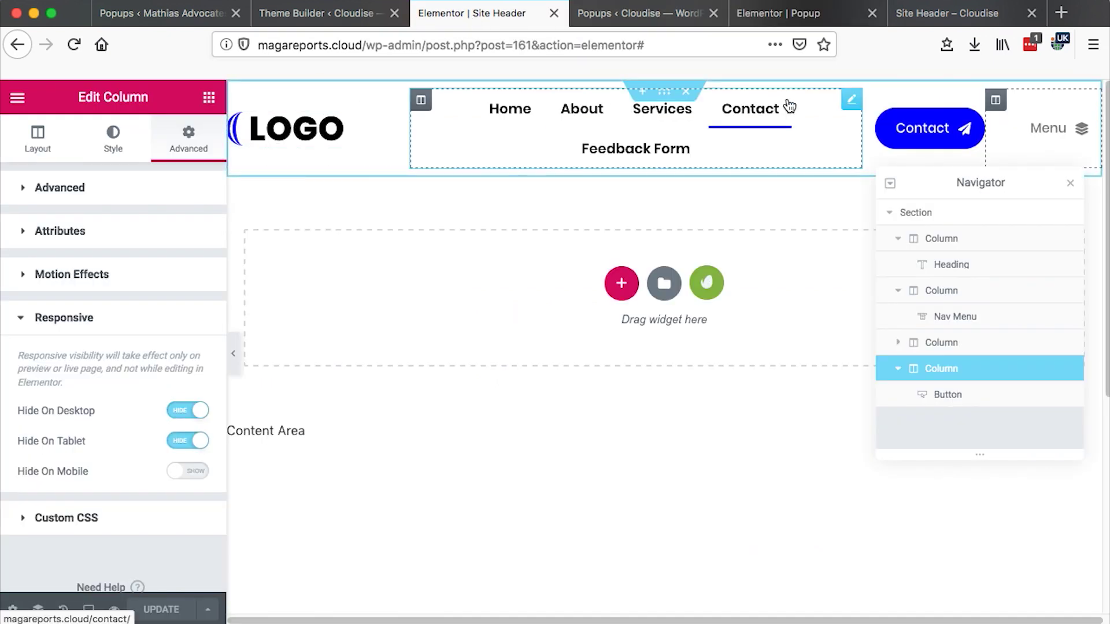
pyautogui.click(759, 18)
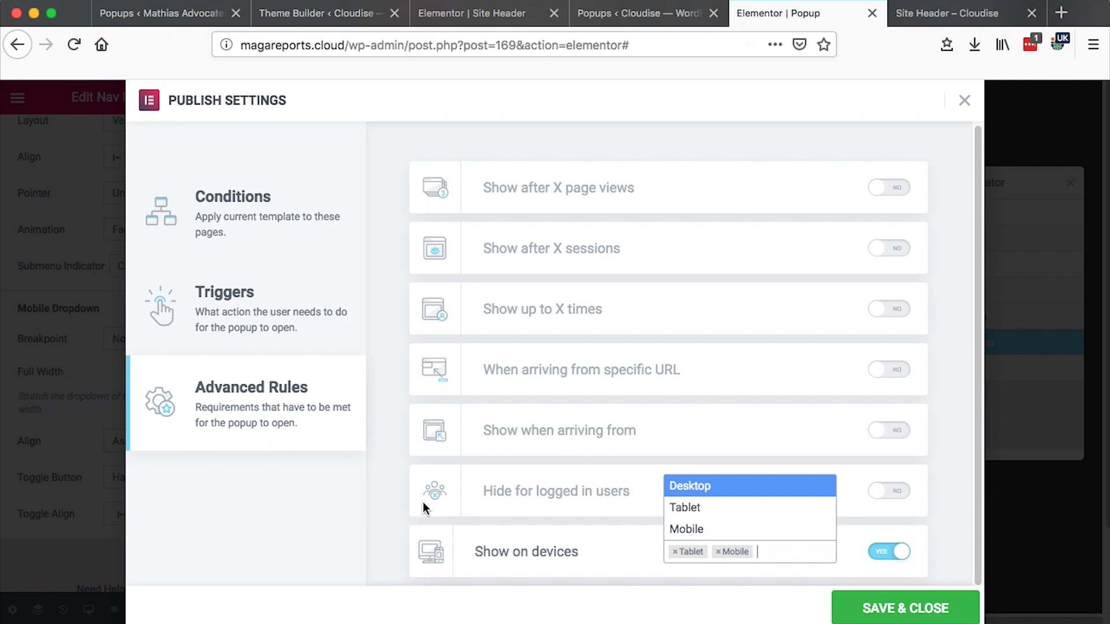
pyautogui.click(359, 537)
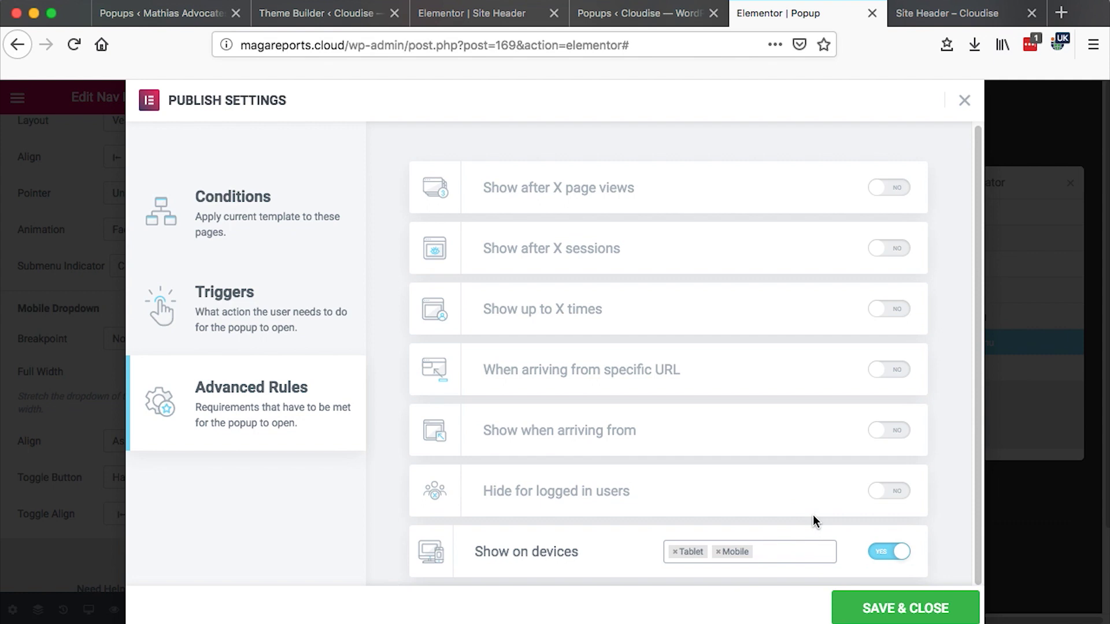
pyautogui.click(925, 610)
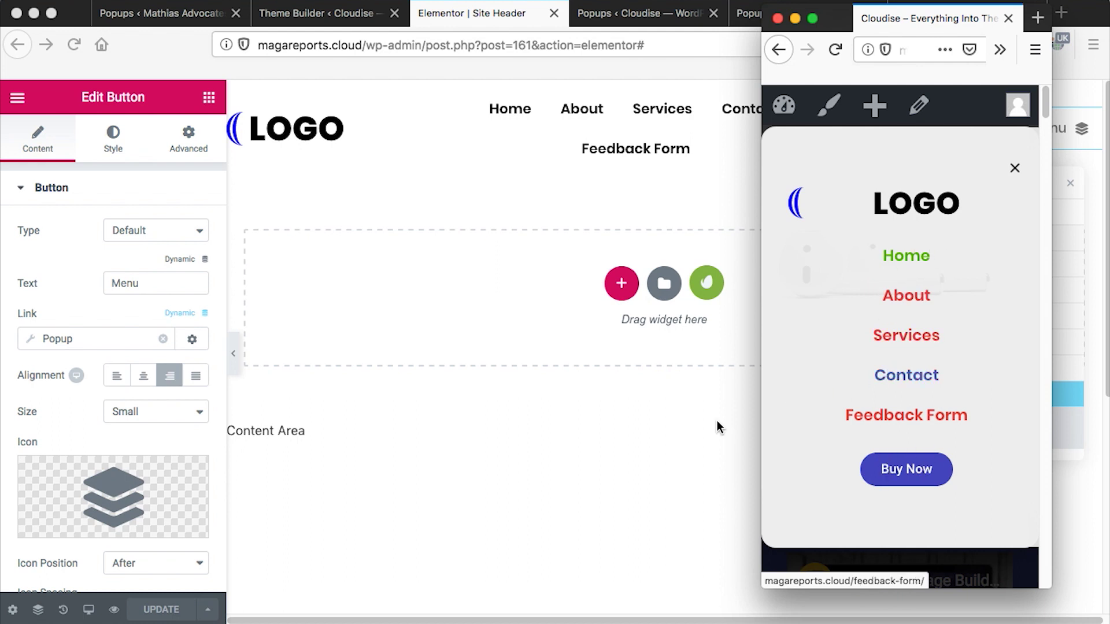
# - Bring the Elementor Site Header editor window back to the front
pyautogui.click(654, 436)
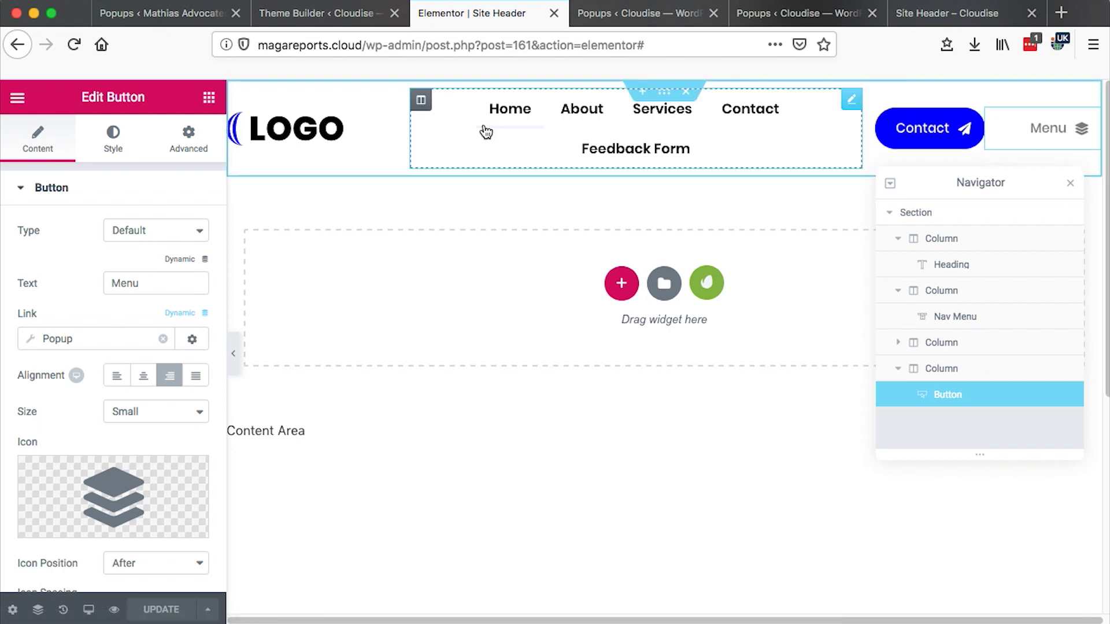
# - Set the Menu button's Link dynamic tag to the Popup action
pyautogui.click(182, 313)
pyautogui.scroll(-3, 218, 484)
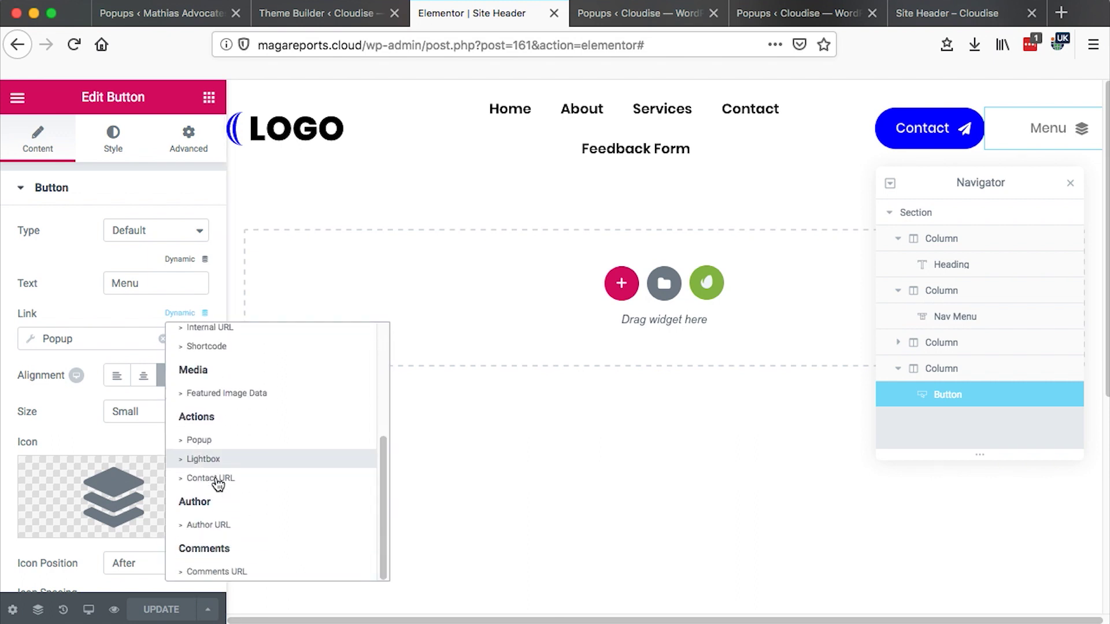
pyautogui.click(199, 440)
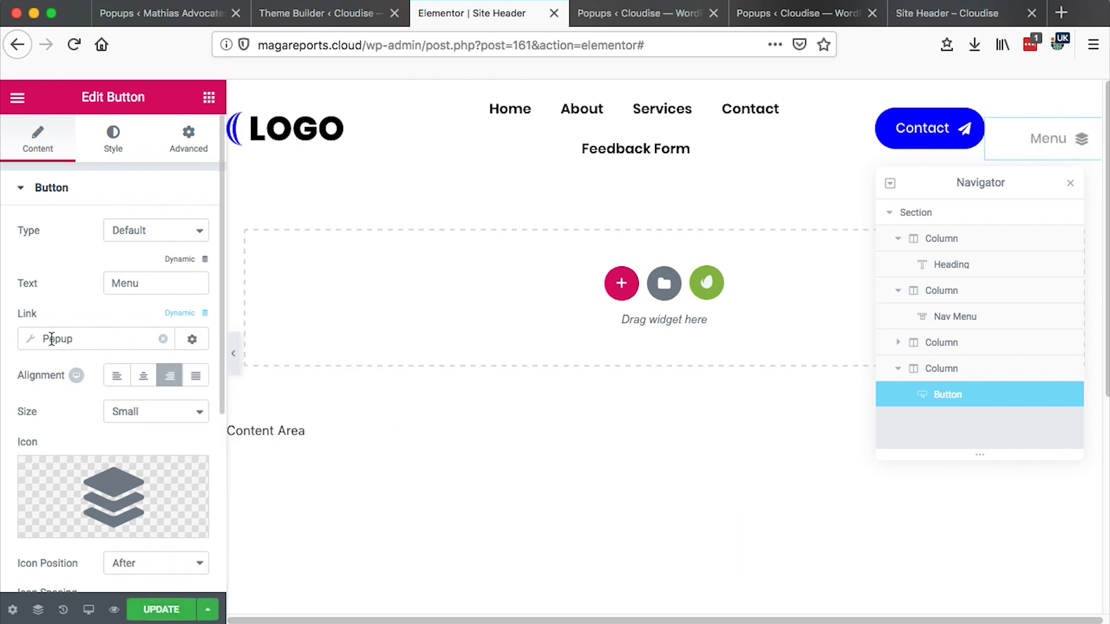
# - Configure the link to Open Popup 'Mobile Popup Menu (Template)' and update the header
pyautogui.click(69, 342)
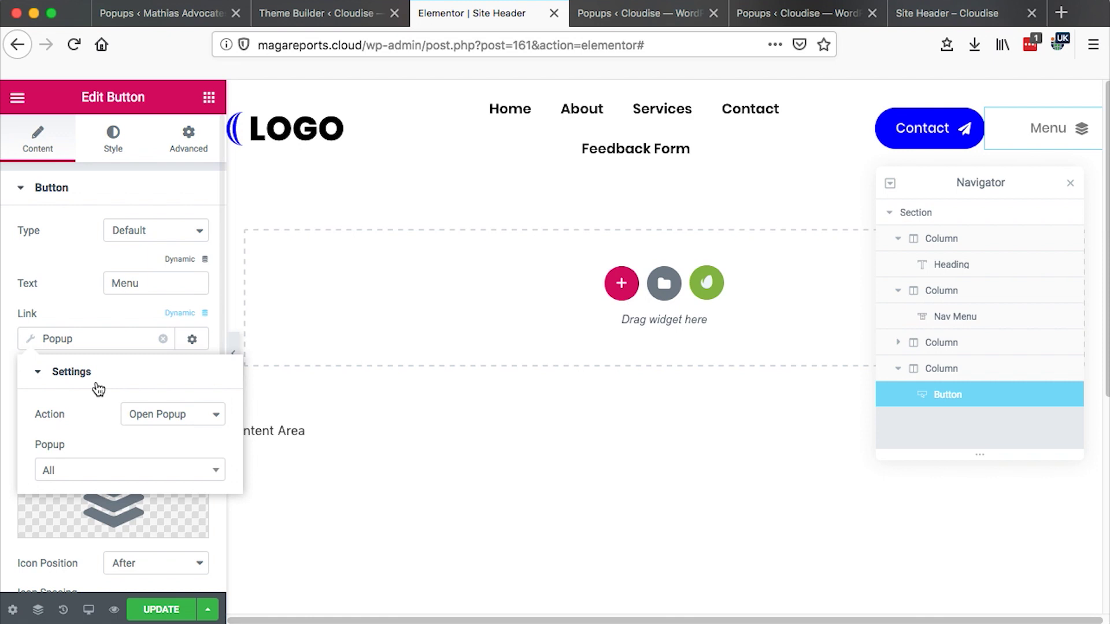
pyautogui.click(152, 416)
pyautogui.click(151, 412)
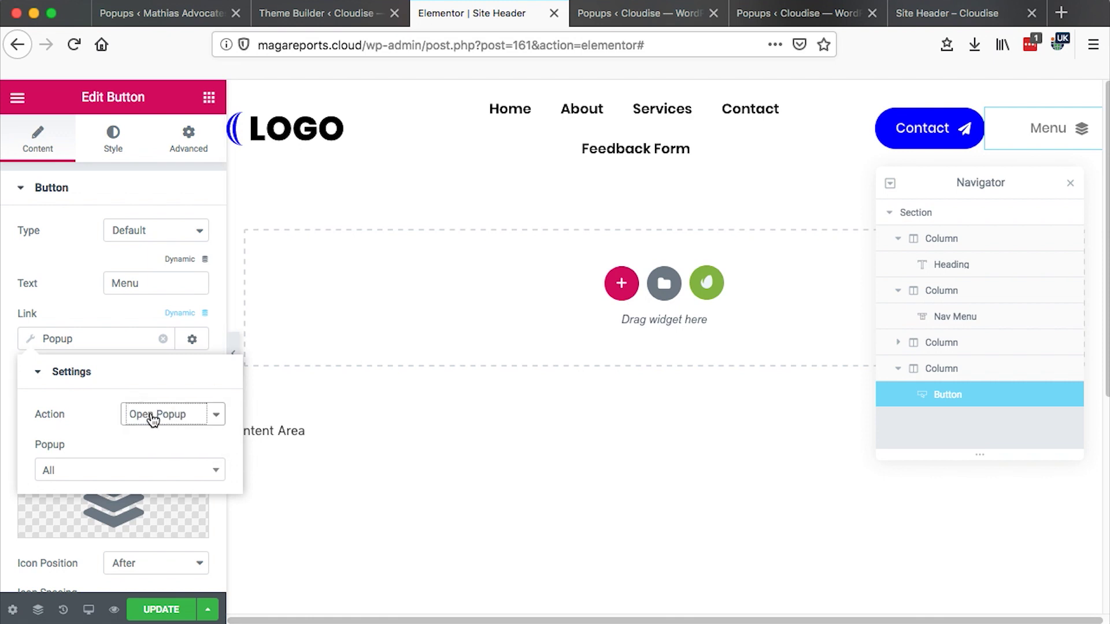
pyautogui.click(215, 468)
pyautogui.write('mo')
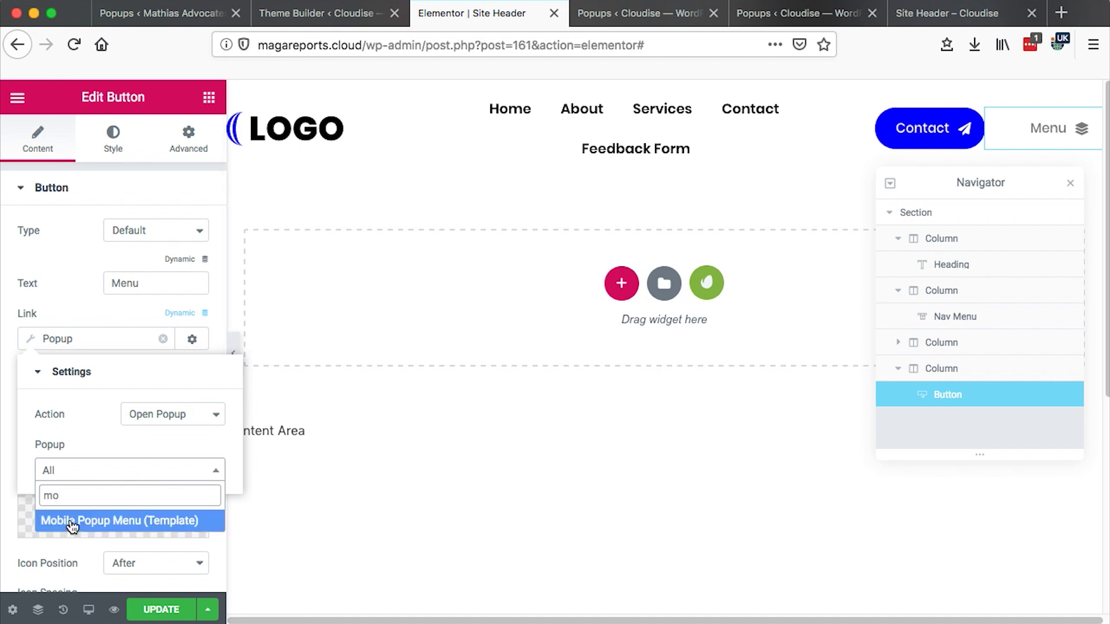
pyautogui.click(73, 523)
pyautogui.scroll(-2, 147, 536)
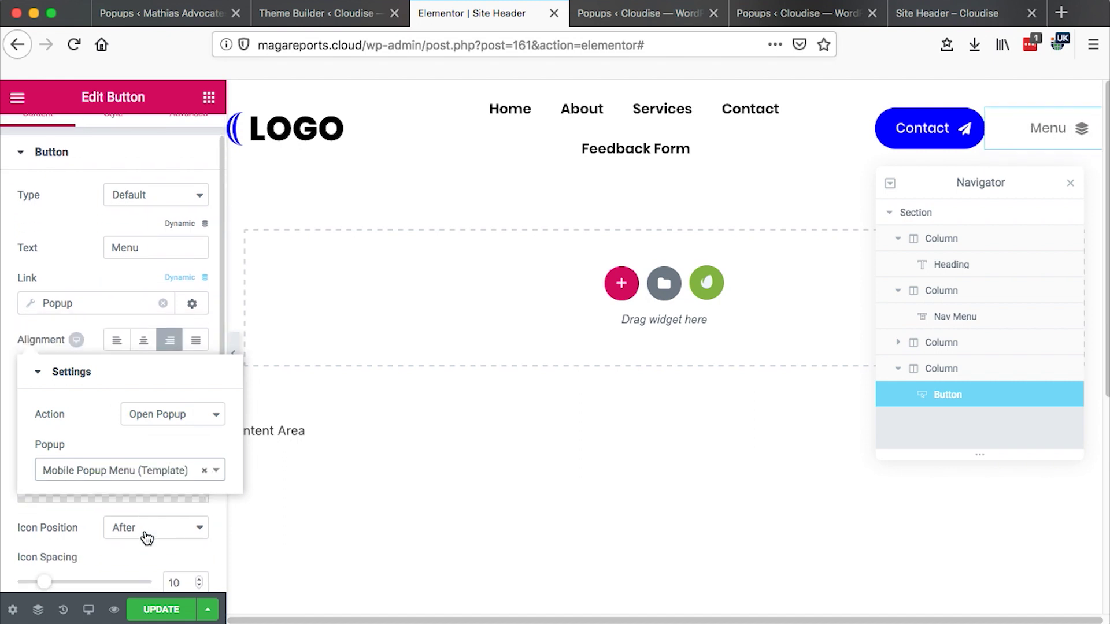
pyautogui.click(162, 610)
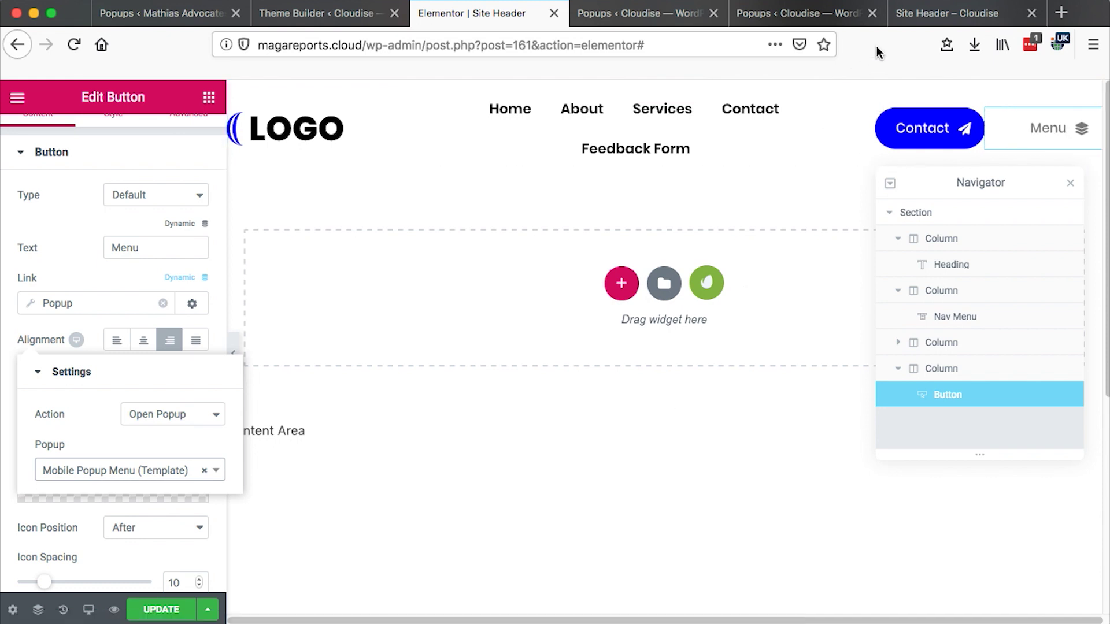
# - Reload the live site in the narrow window and use the Menu popup to reach About
pyautogui.click(948, 13)
pyautogui.click(74, 45)
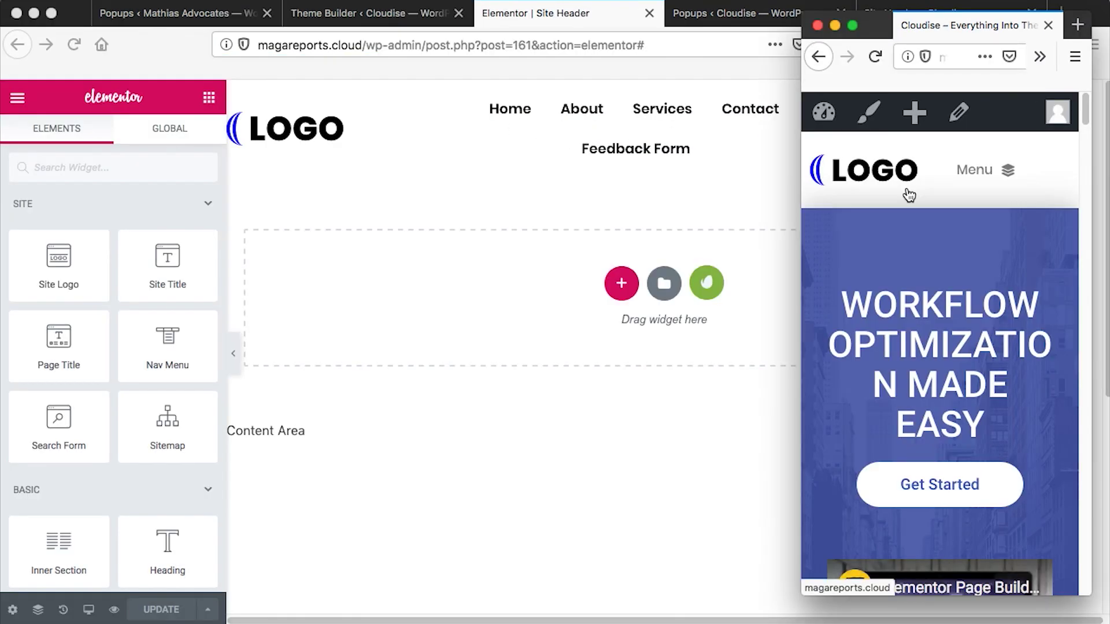
pyautogui.click(874, 57)
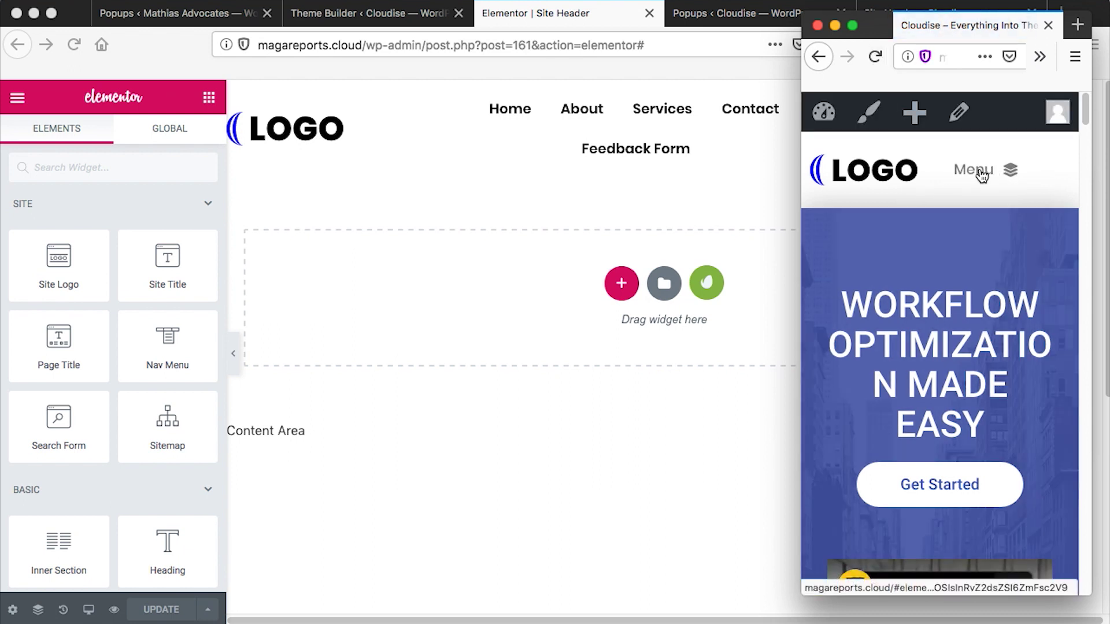
pyautogui.click(979, 173)
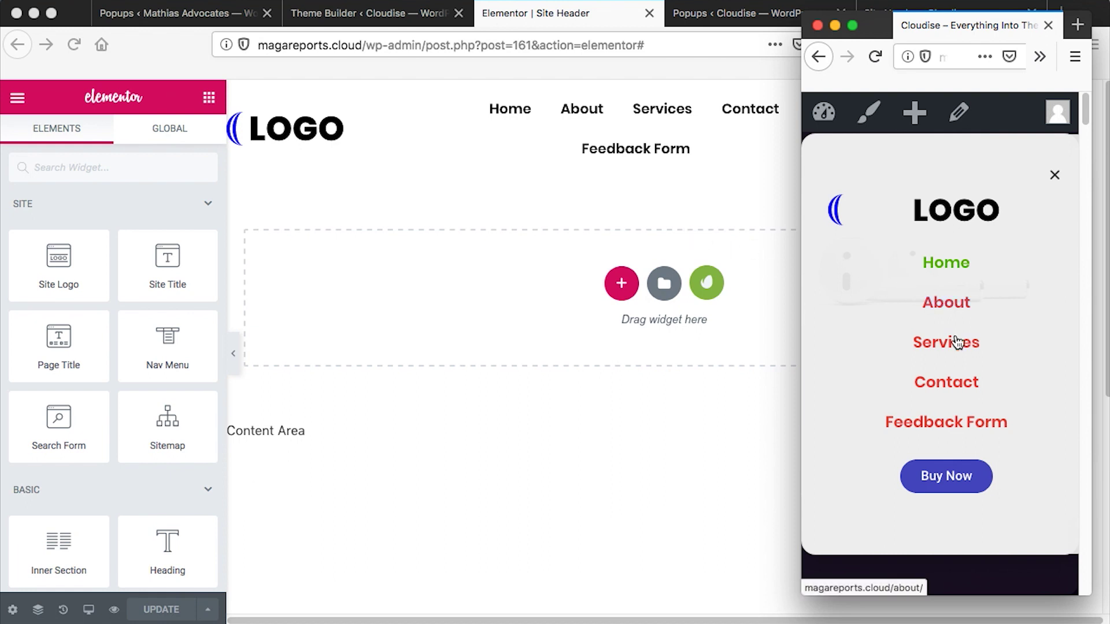
pyautogui.click(952, 309)
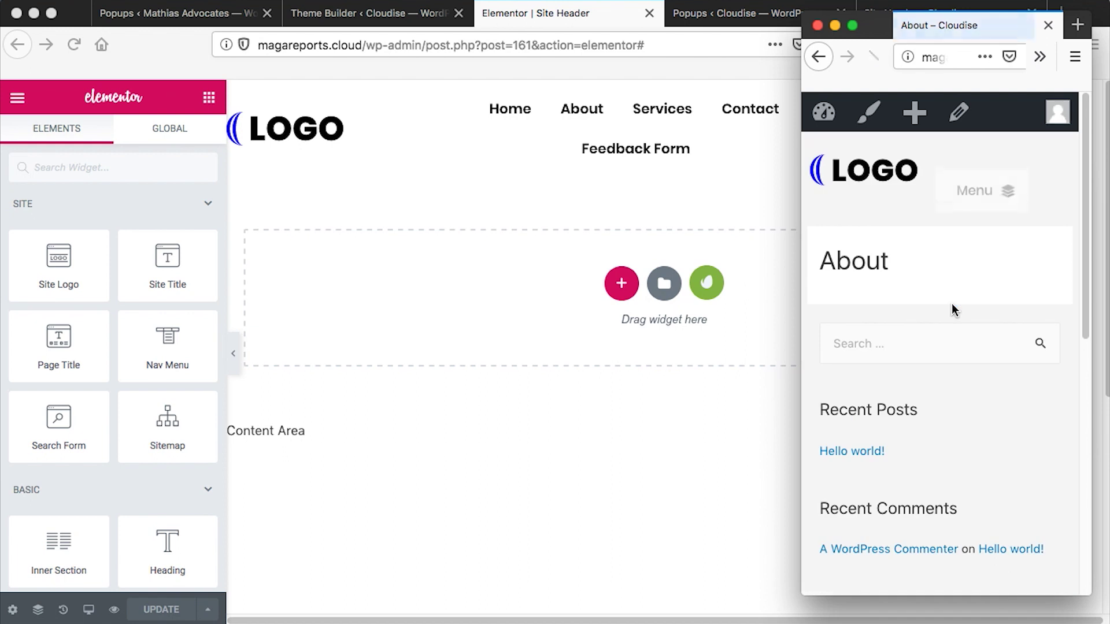
pyautogui.scroll(-3, 926, 257)
pyautogui.scroll(3, 925, 258)
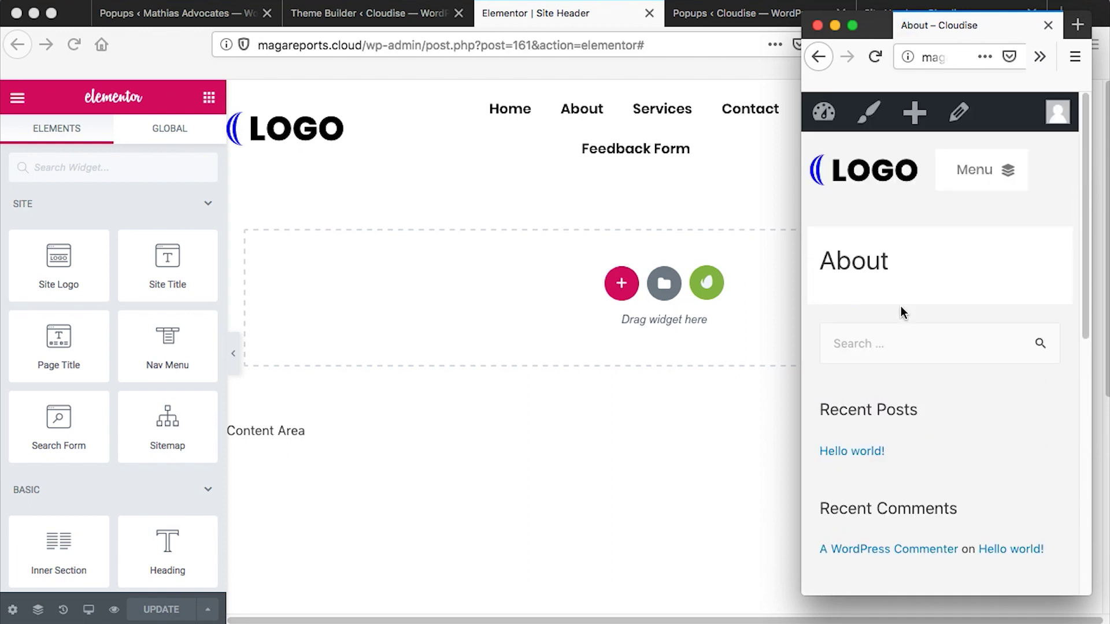
pyautogui.scroll(-5, 950, 306)
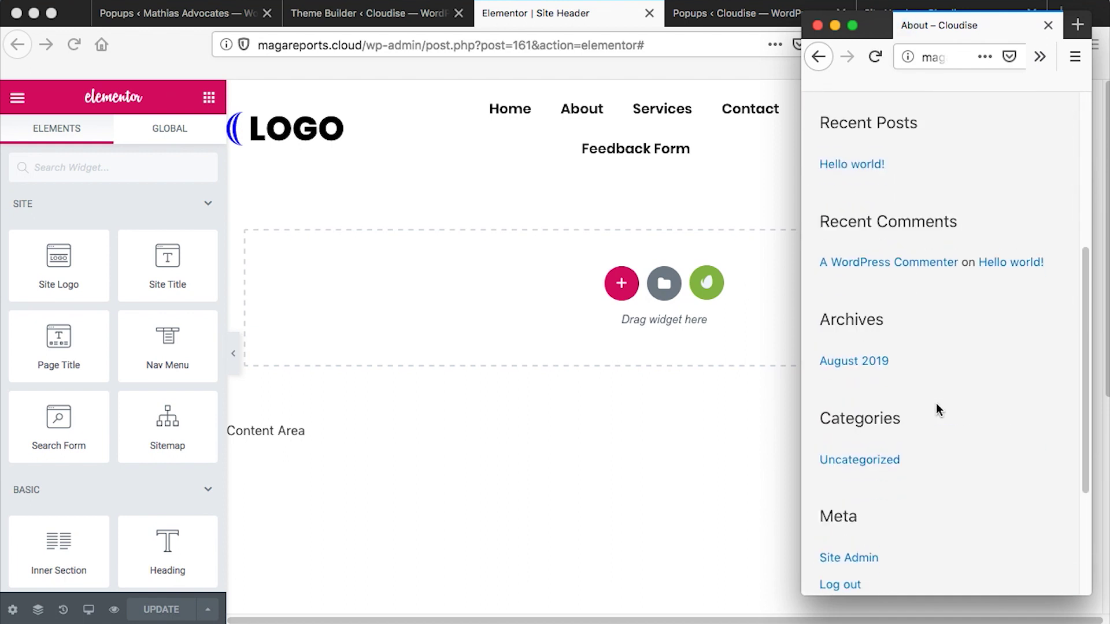
pyautogui.scroll(5, 935, 404)
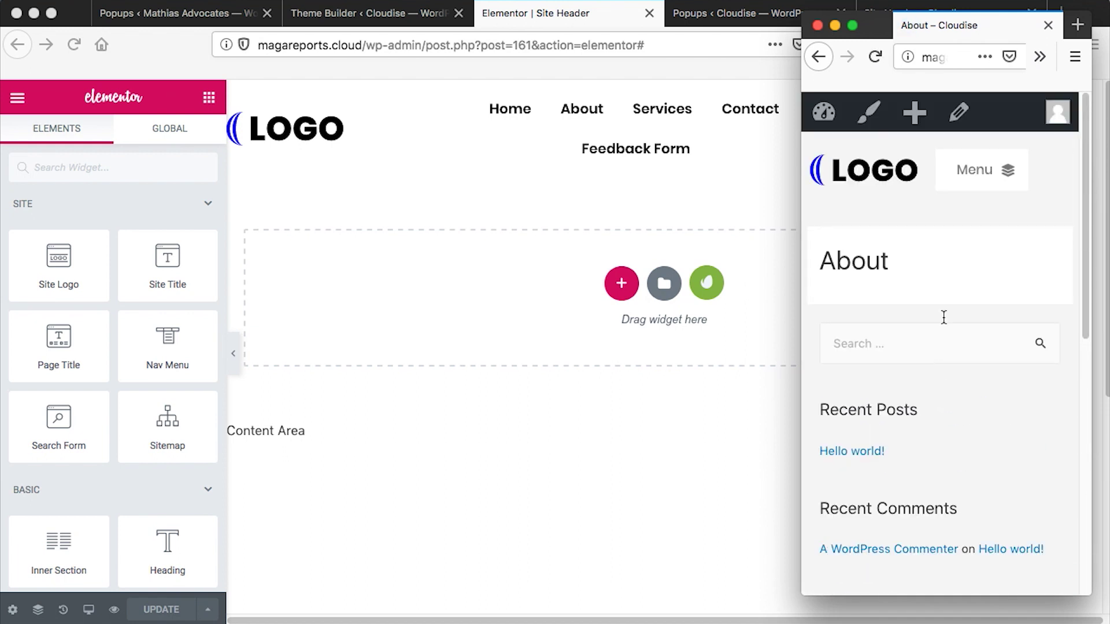
# - From the About page, open the Menu popup and go to the Contact page
pyautogui.click(976, 172)
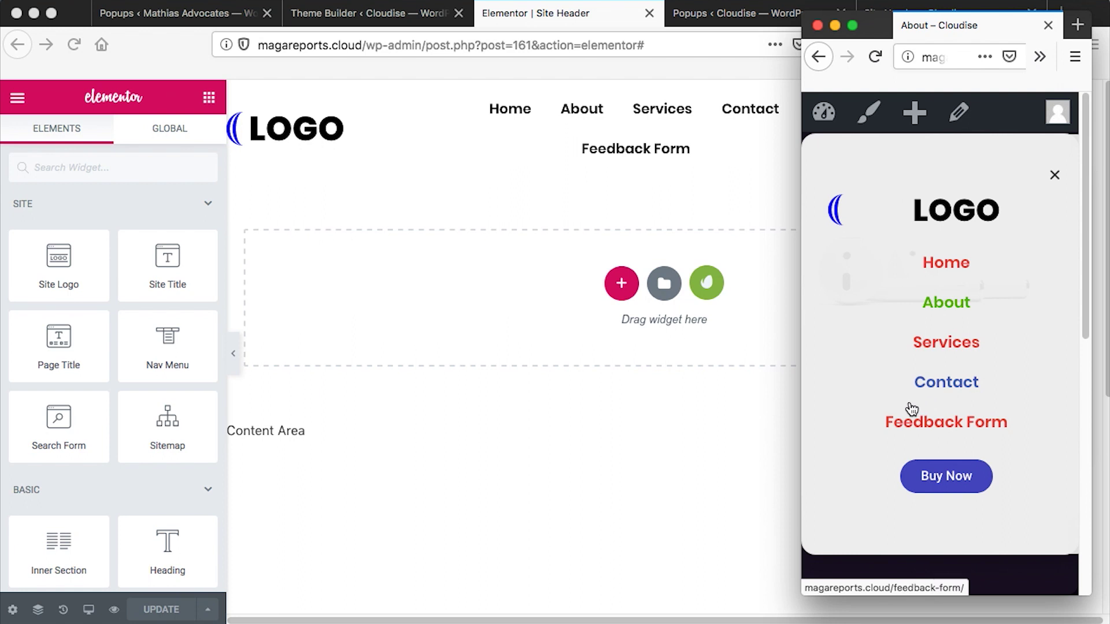
pyautogui.click(941, 386)
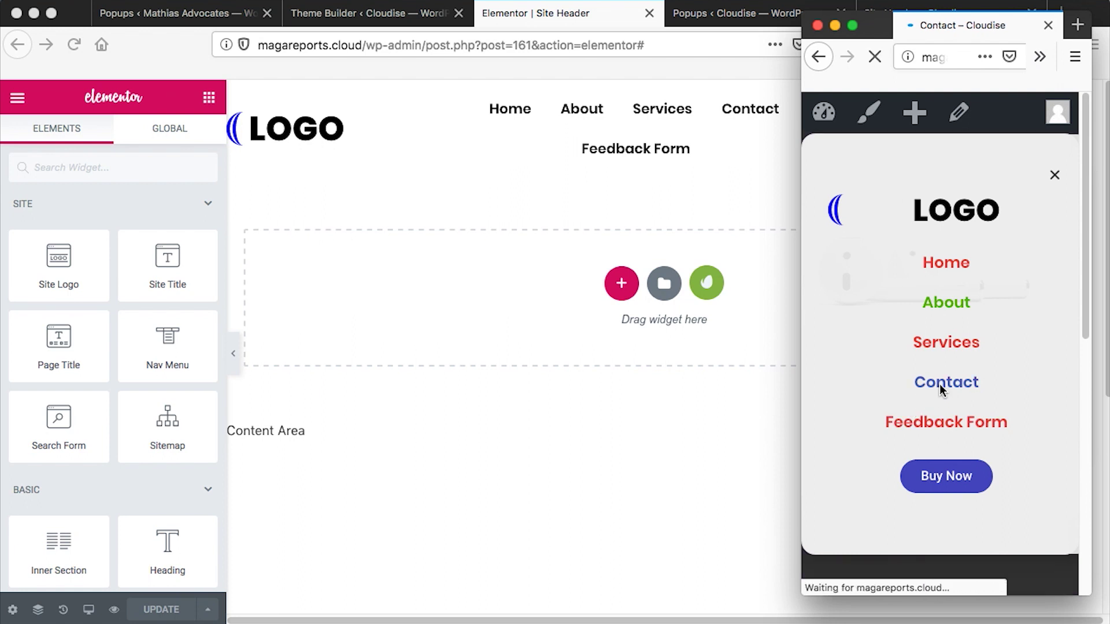
pyautogui.scroll(-10, 940, 386)
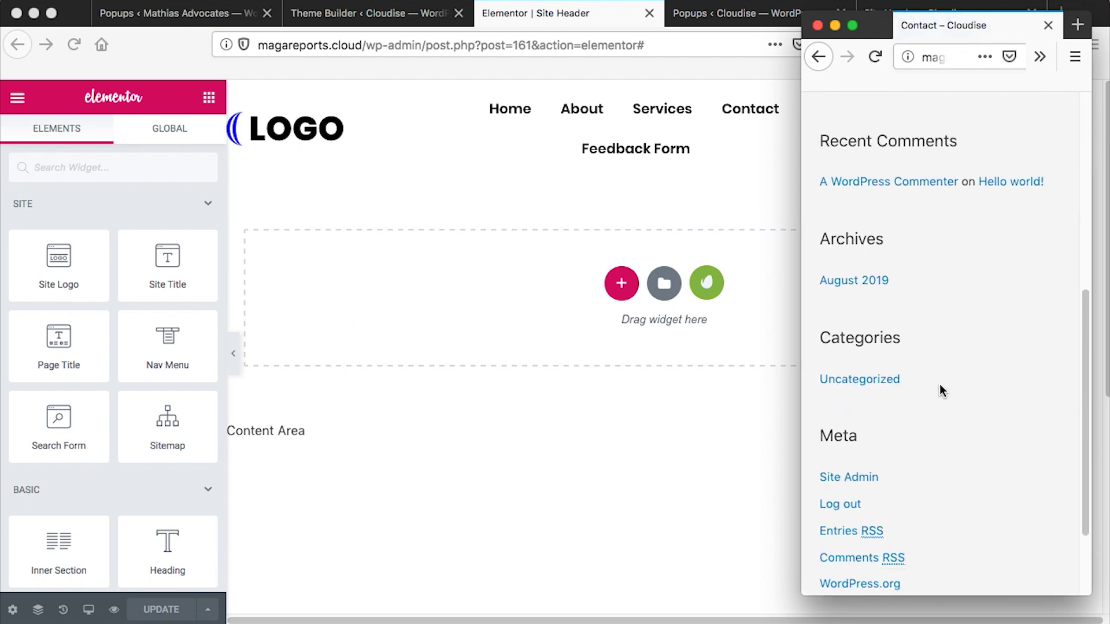
pyautogui.scroll(10, 939, 384)
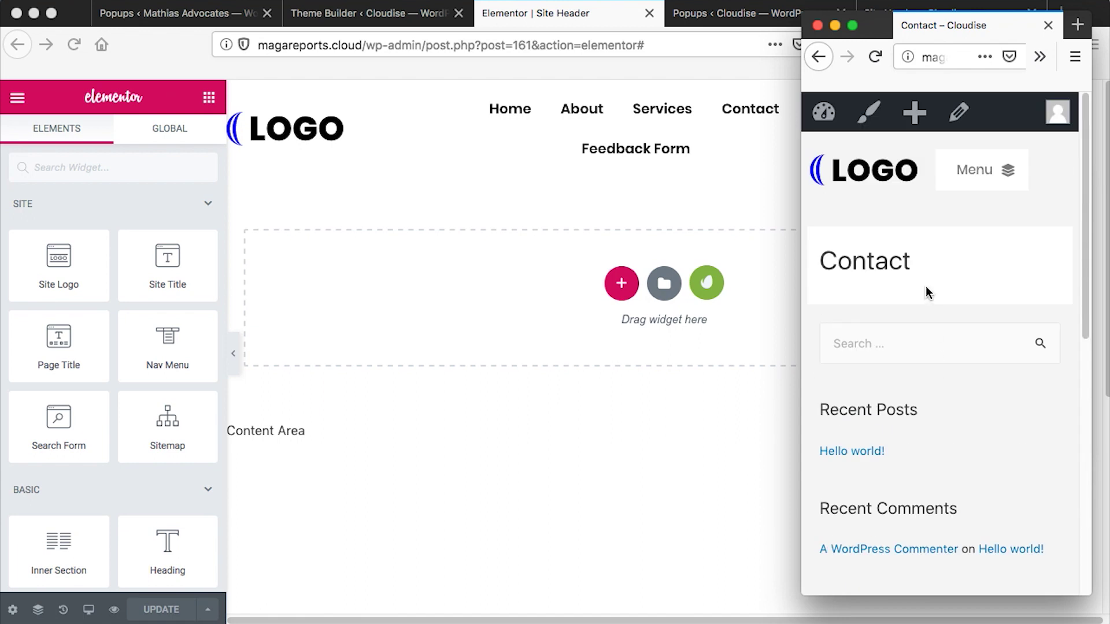
# - Return home through the popup's logo, then show all open windows with Mission Control
pyautogui.click(979, 177)
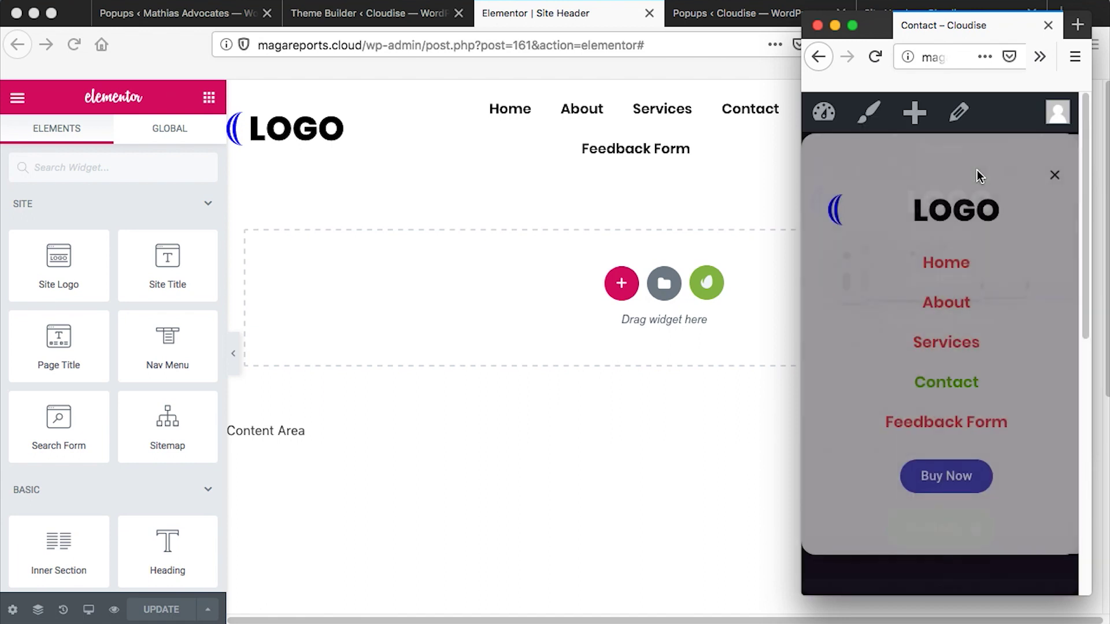
pyautogui.click(940, 223)
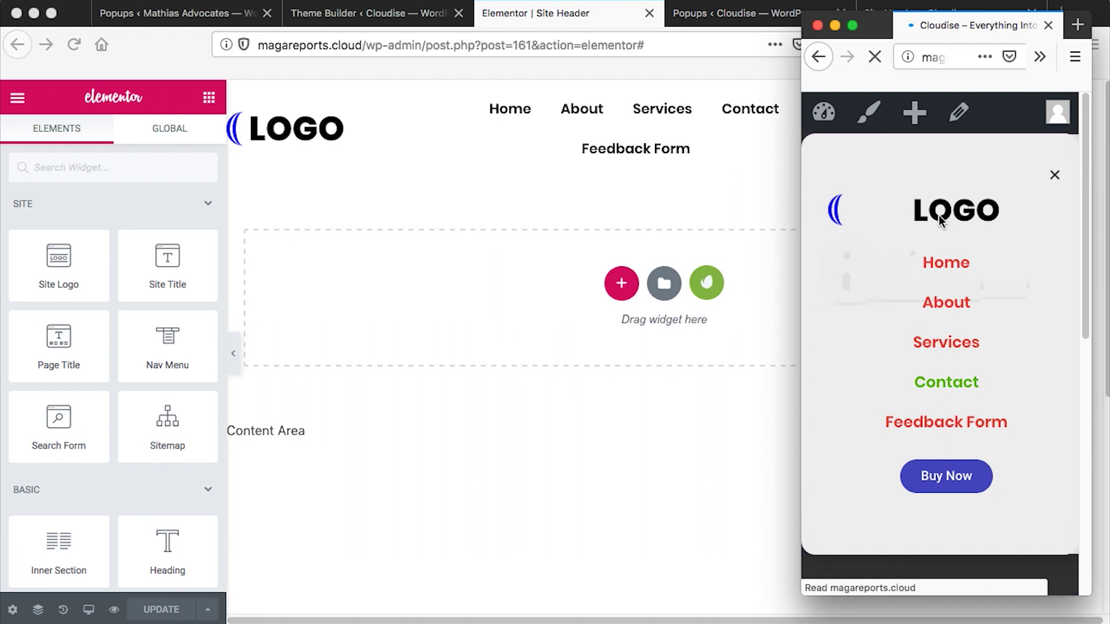
pyautogui.scroll(-15, 949, 347)
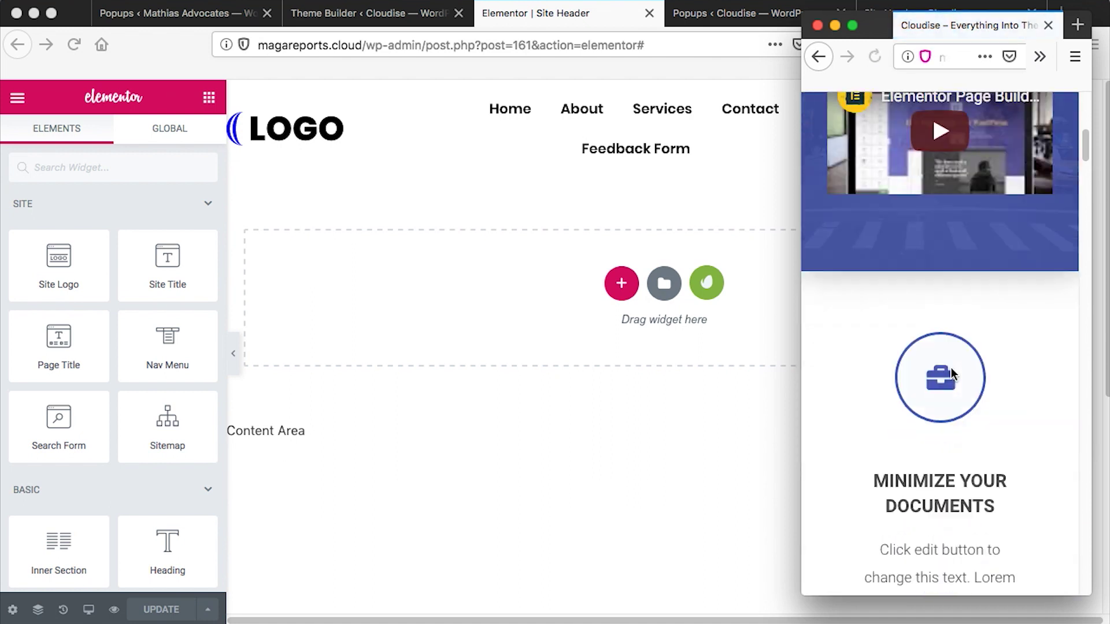
pyautogui.scroll(15, 952, 373)
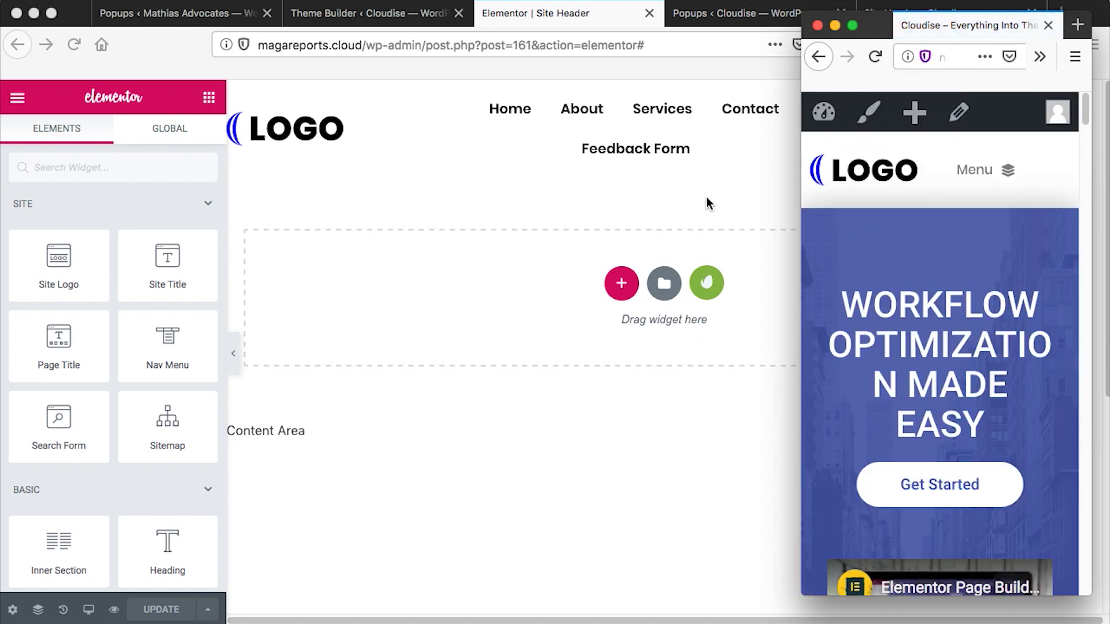
pyautogui.hotkey('ctrl', 'Up')
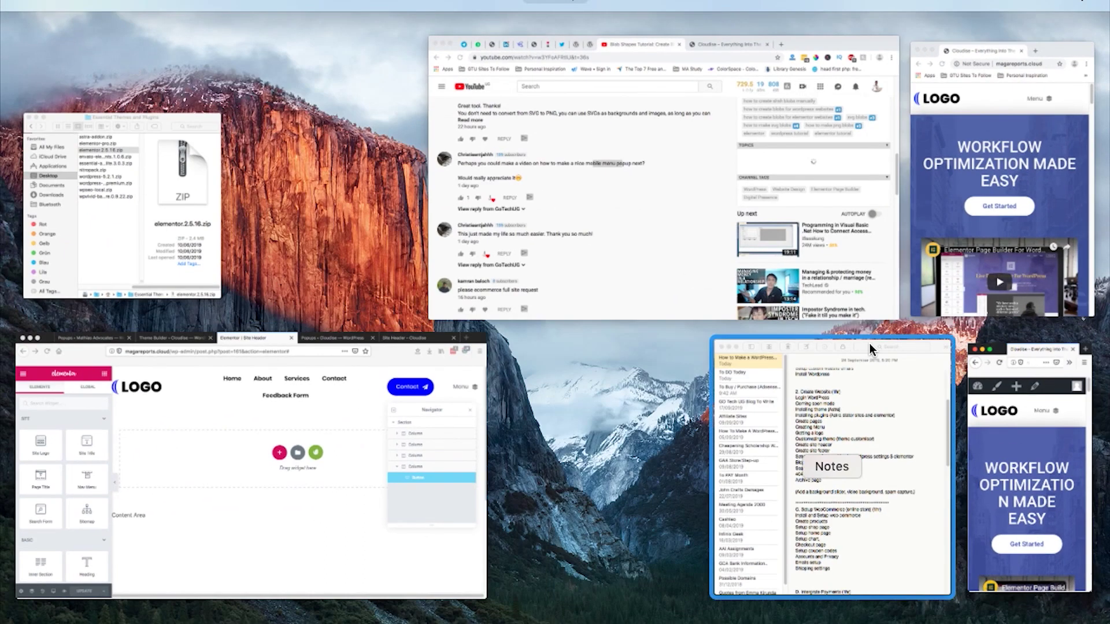
# - Bring the Chrome site window forward and reload the live homepage
pyautogui.click(1053, 140)
pyautogui.click(920, 130)
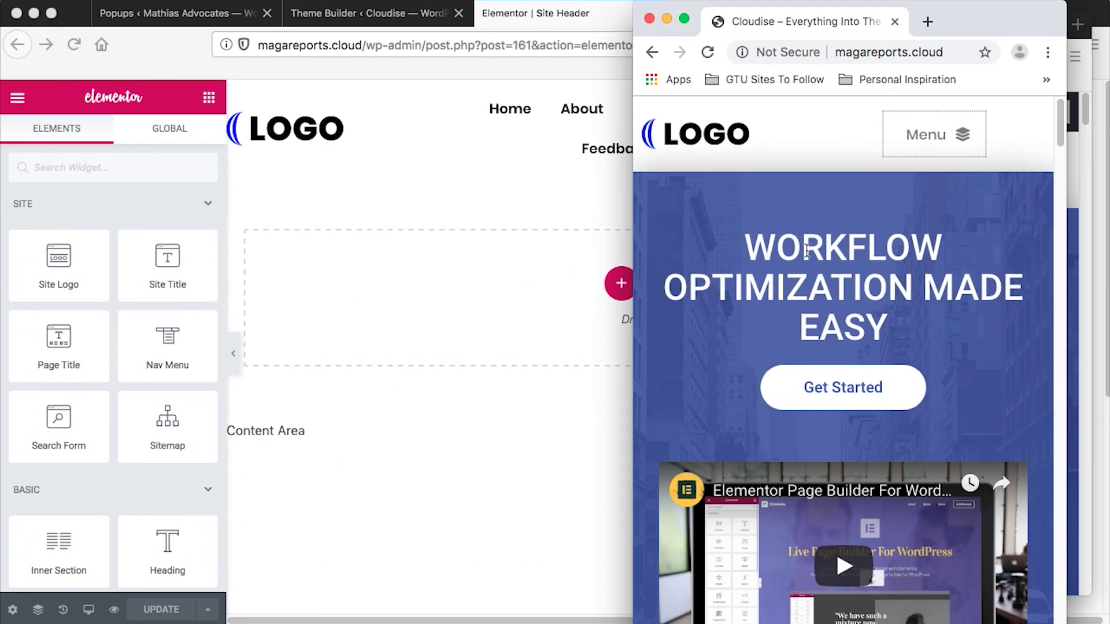
pyautogui.scroll(-1, 775, 173)
pyautogui.click(707, 52)
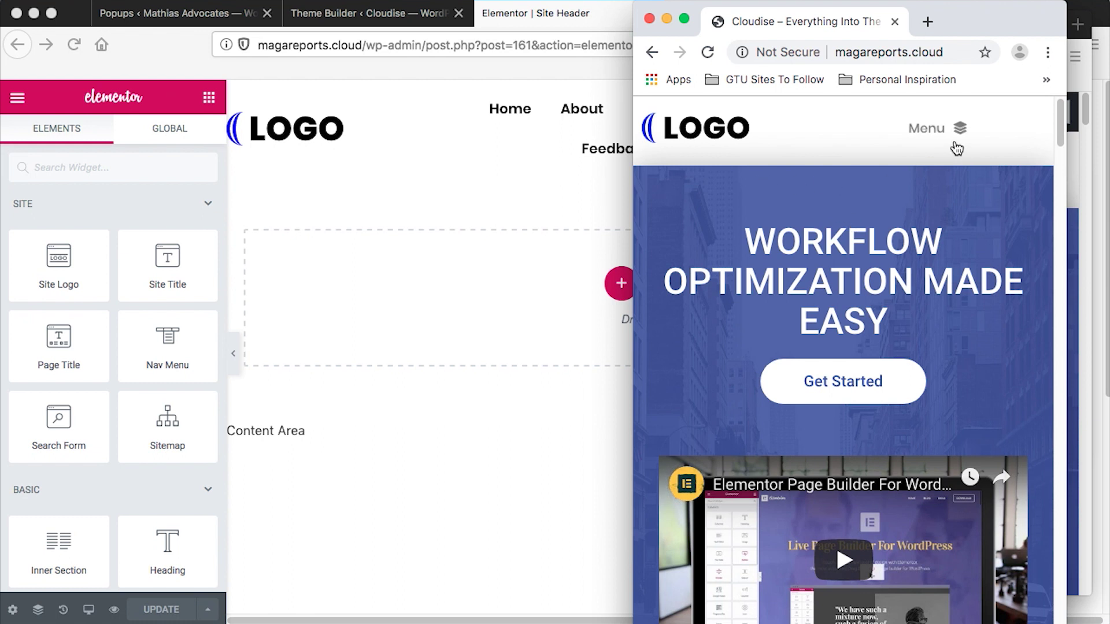
# - Open and close the Menu popup, then reopen it and follow its Contact link
pyautogui.click(932, 128)
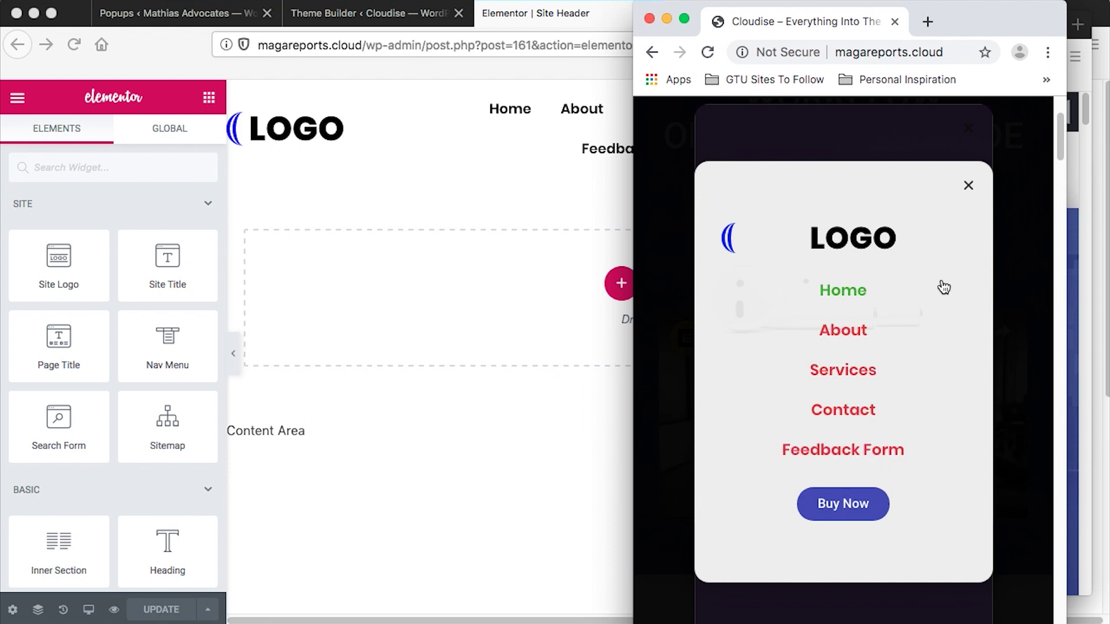
pyautogui.click(969, 186)
pyautogui.scroll(4, 970, 185)
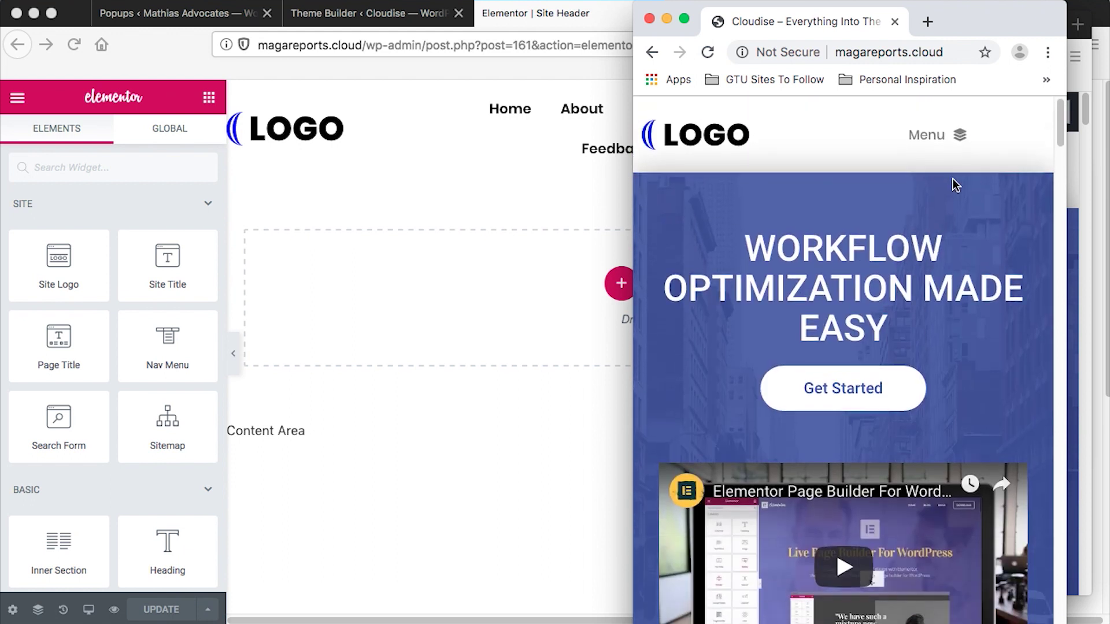
pyautogui.click(934, 135)
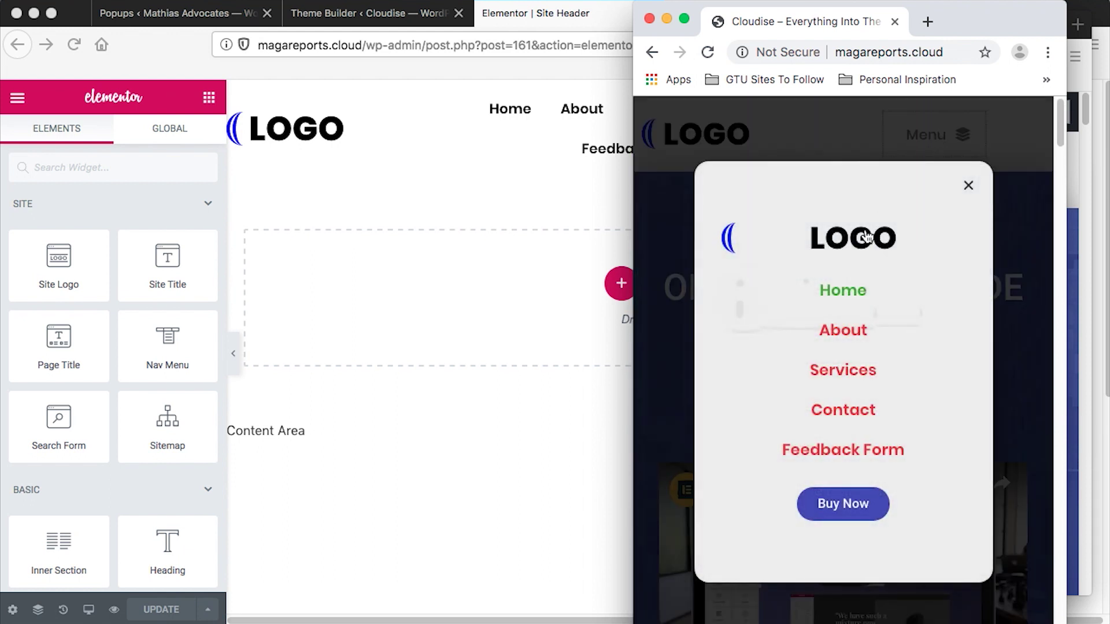
pyautogui.click(843, 416)
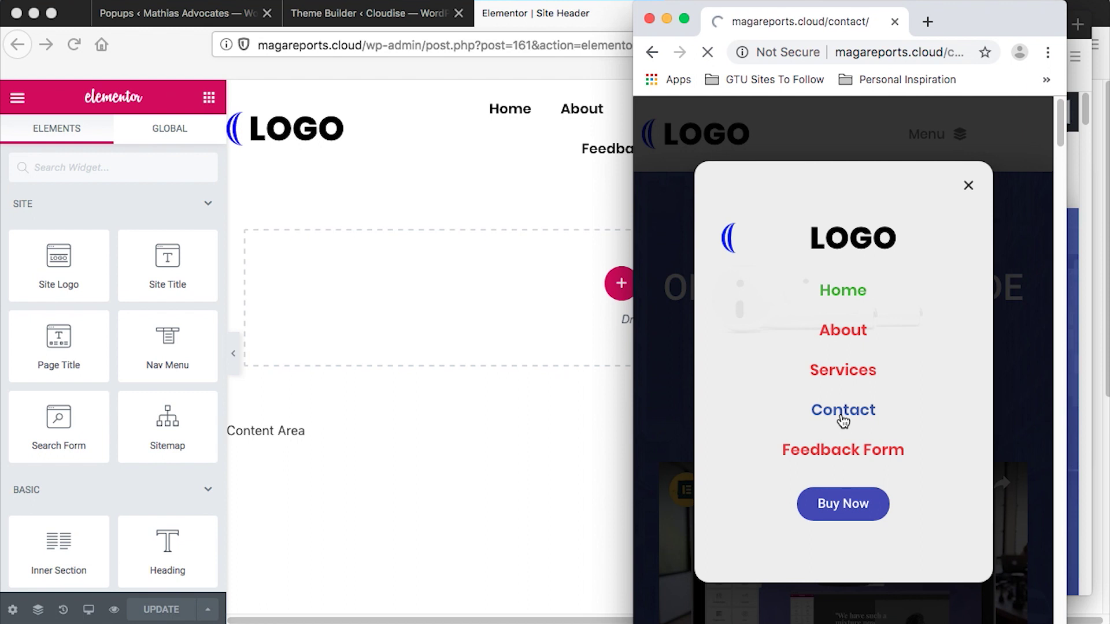
pyautogui.scroll(-5, 843, 421)
pyautogui.scroll(5, 843, 421)
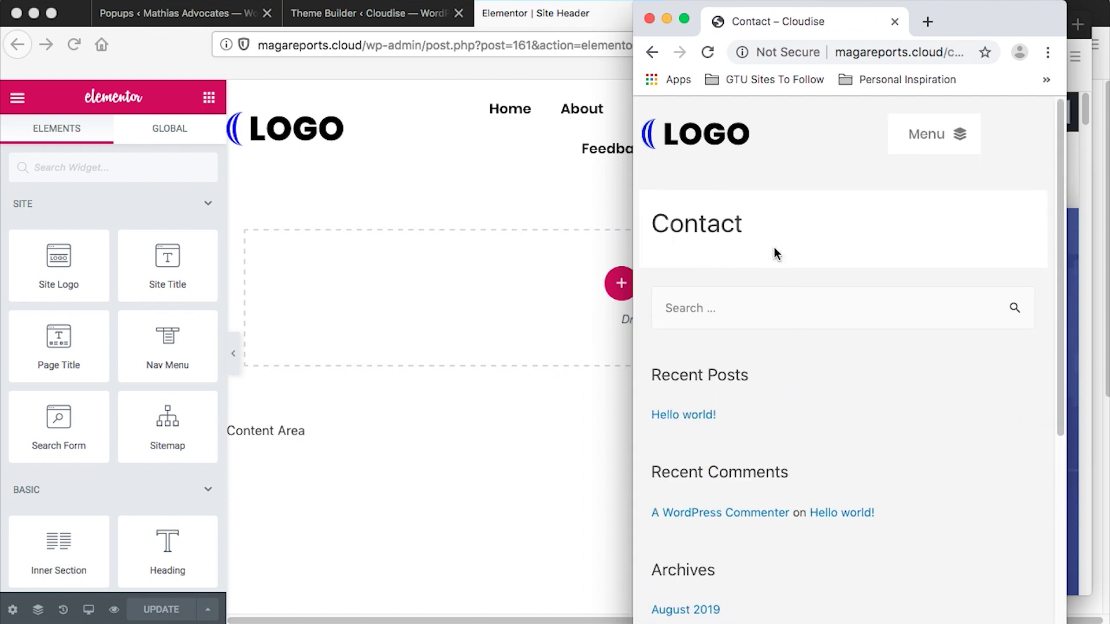
# - Go back to the homepage, open the Menu popup again, then dismiss the Chrome window
pyautogui.press('super+bracketleft')
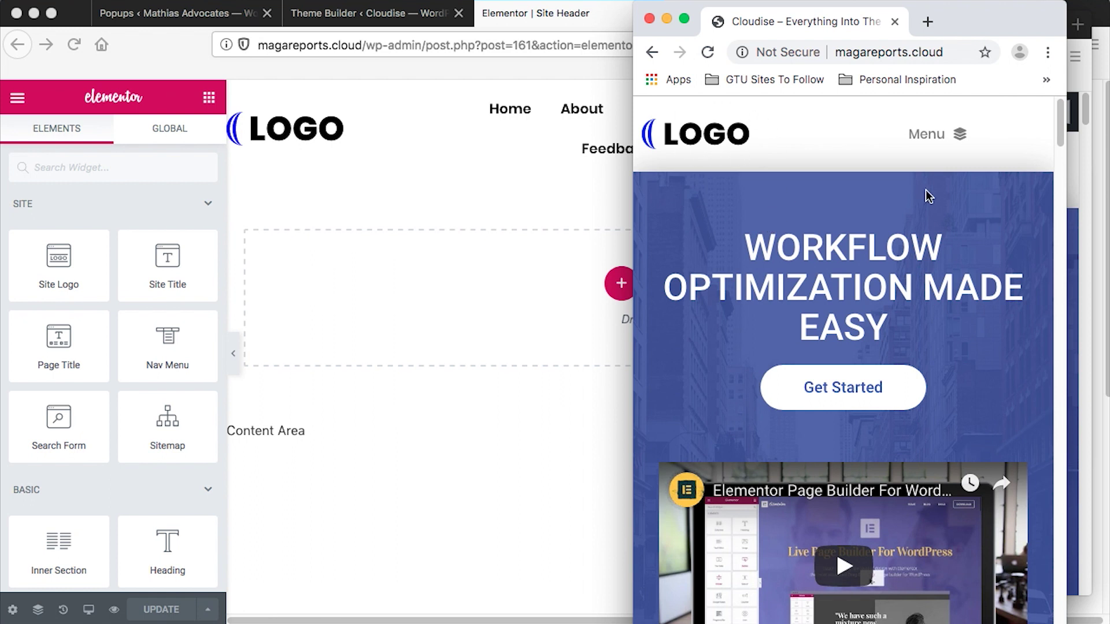
pyautogui.click(946, 135)
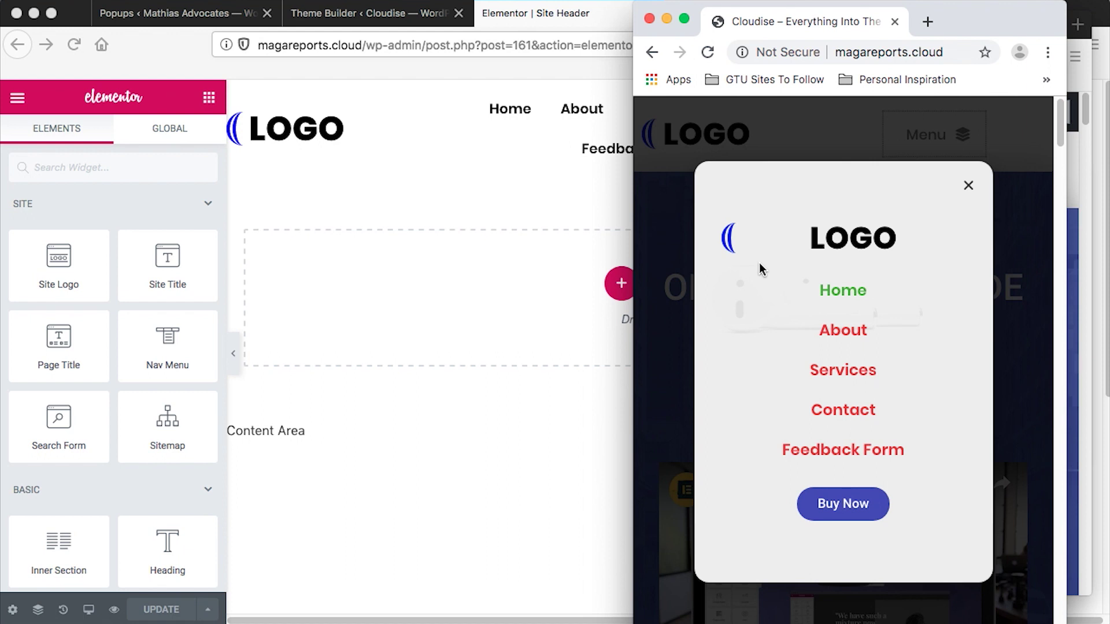
pyautogui.click(501, 157)
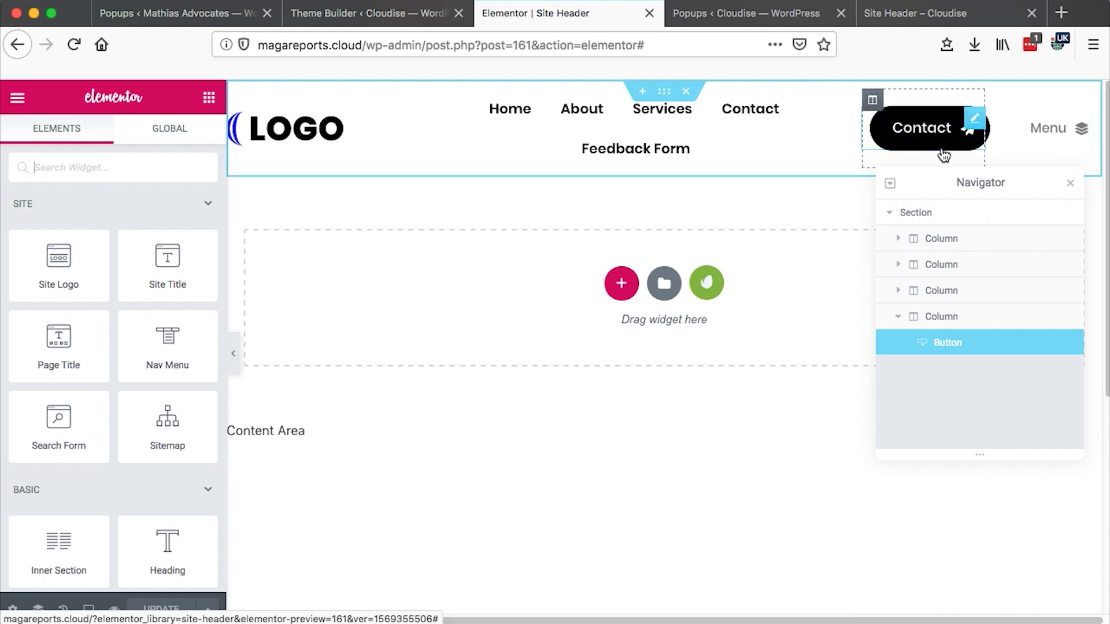
# - Confirm the Menu button's link uses the Popup action, then view the Popups templates list
pyautogui.click(692, 18)
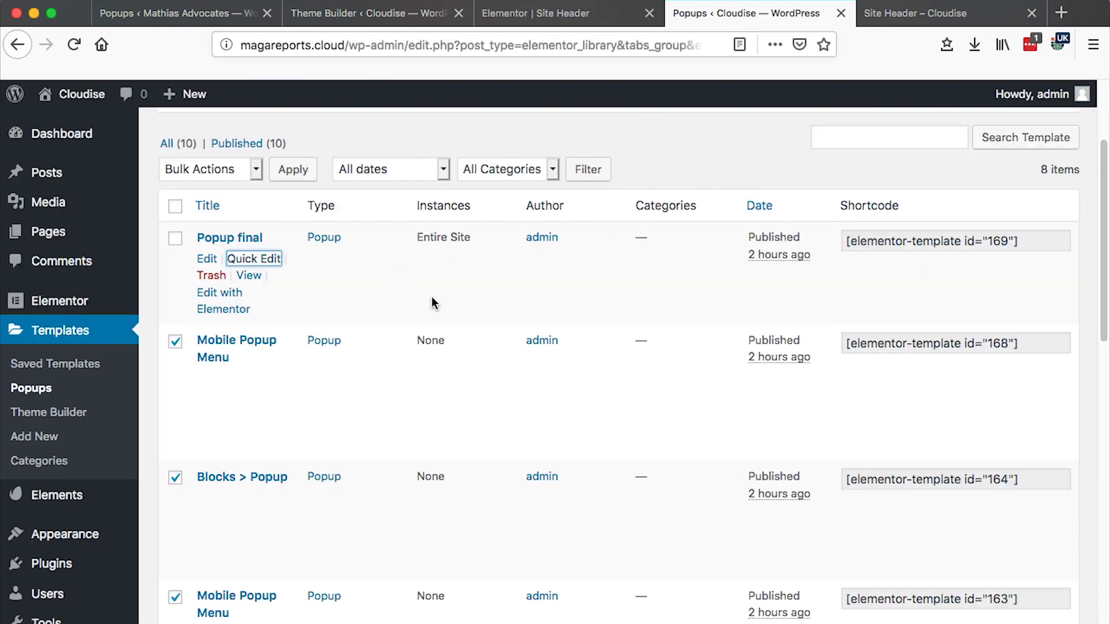
pyautogui.click(532, 12)
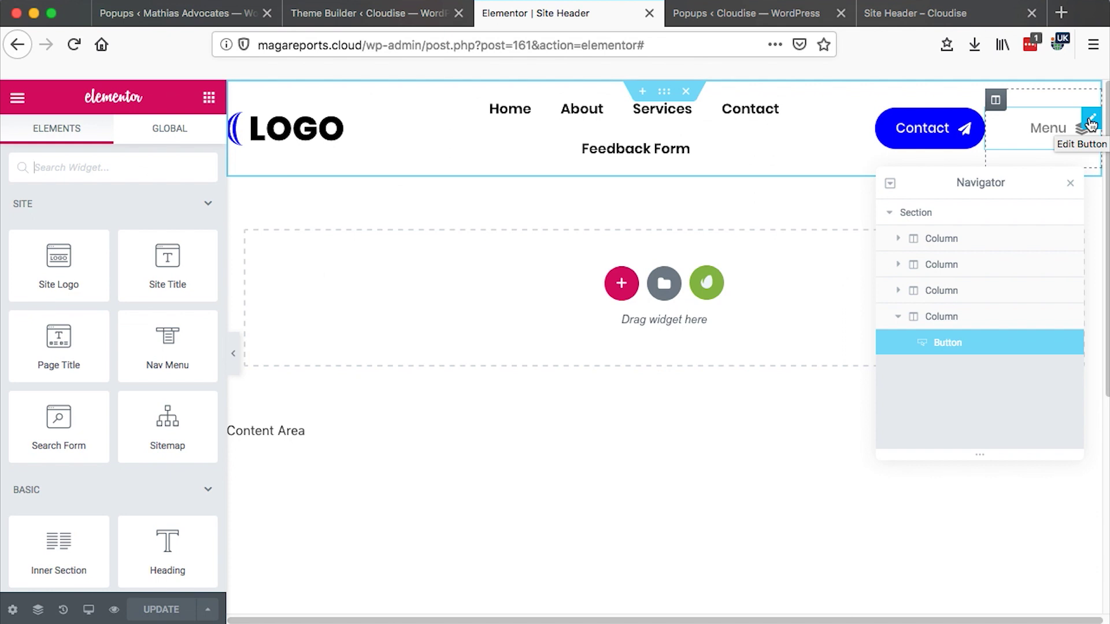
pyautogui.click(1090, 124)
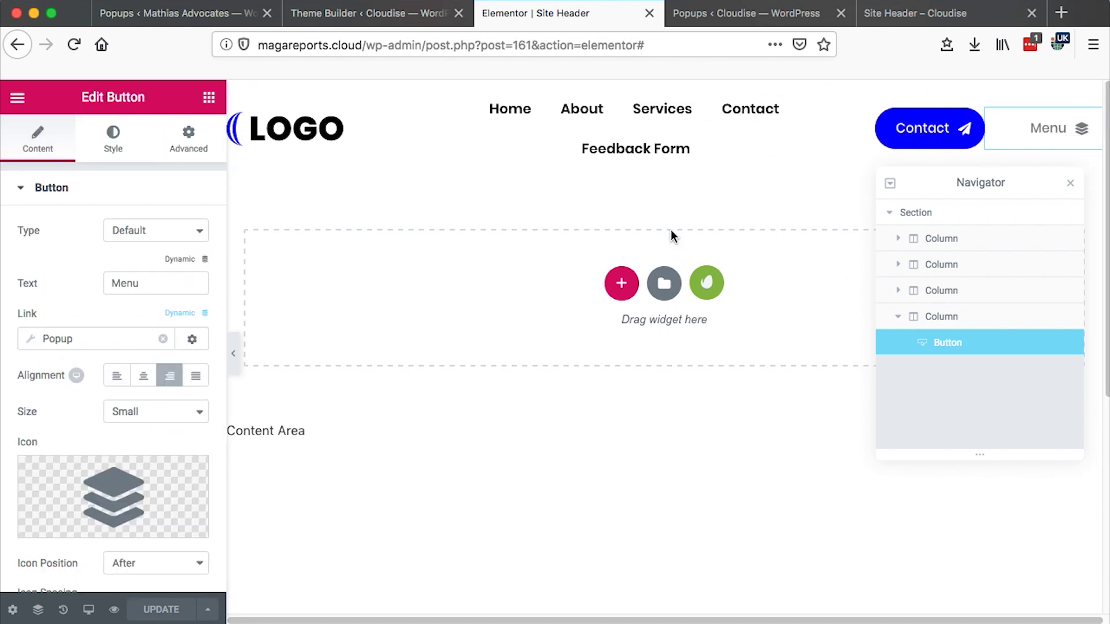
pyautogui.click(205, 313)
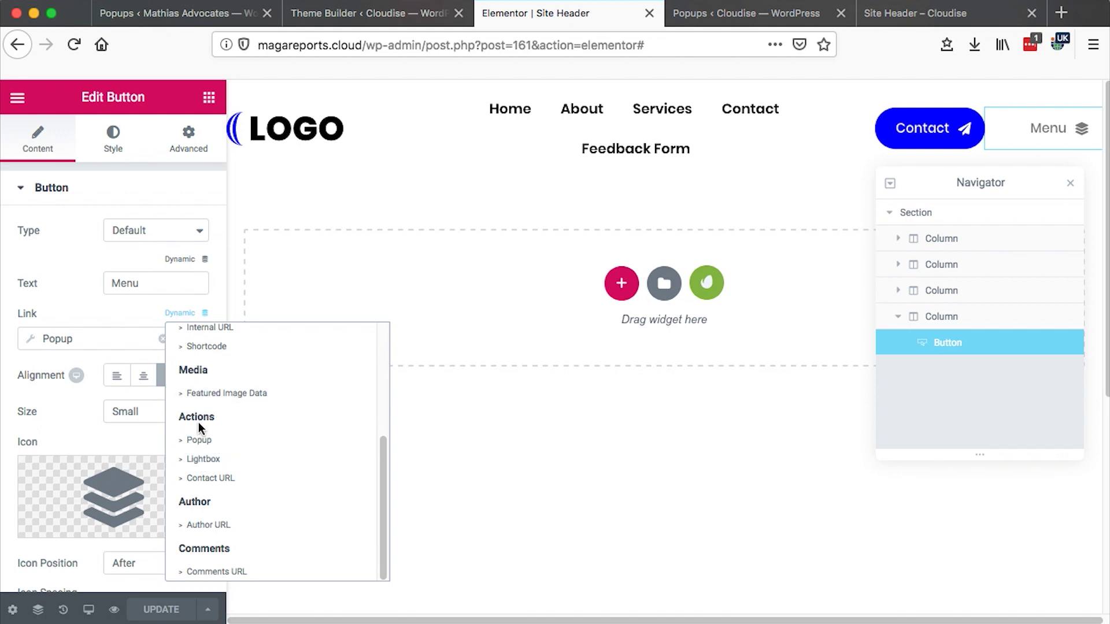
pyautogui.click(203, 441)
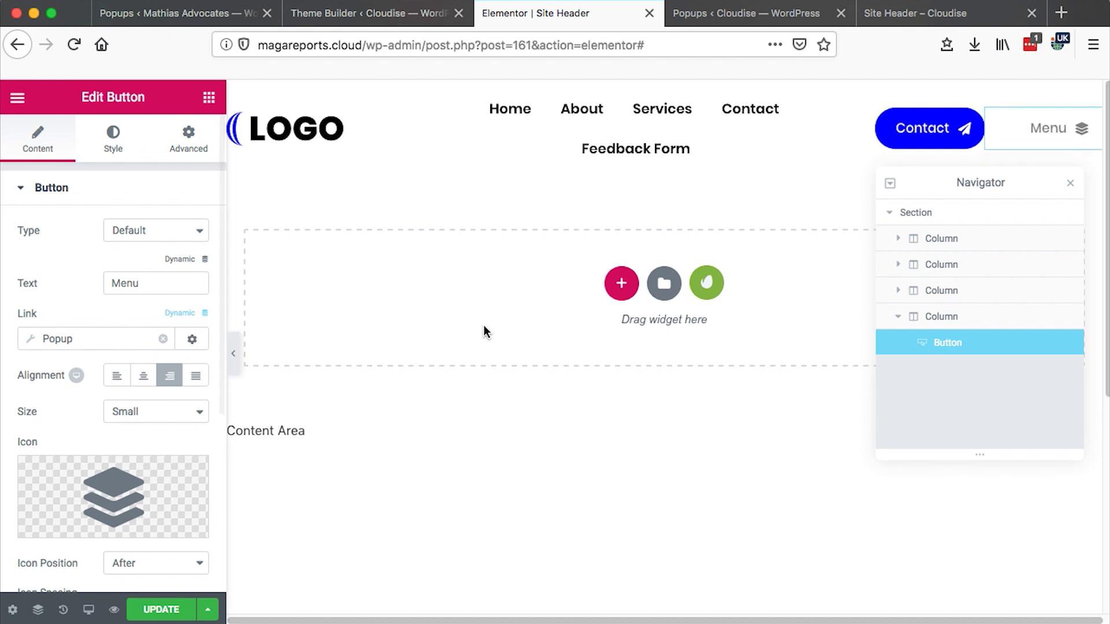
pyautogui.click(741, 15)
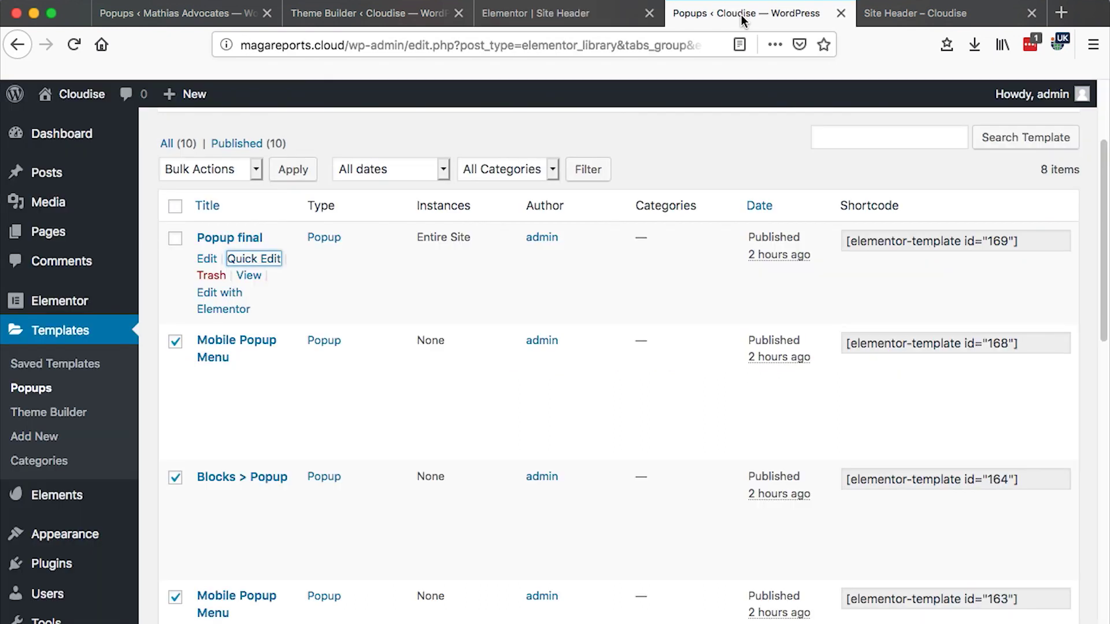